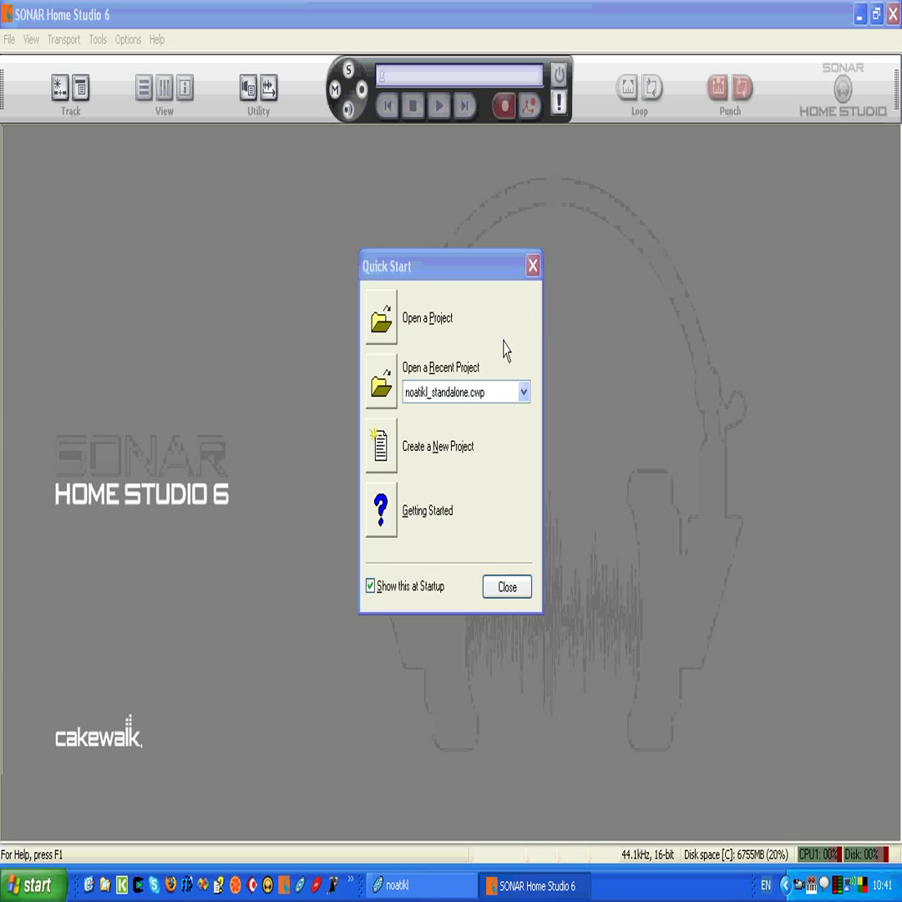
Step: Choose Create a New Project from the Quick Start dialog
{"action": "left_click", "coordinate": [416, 453]}
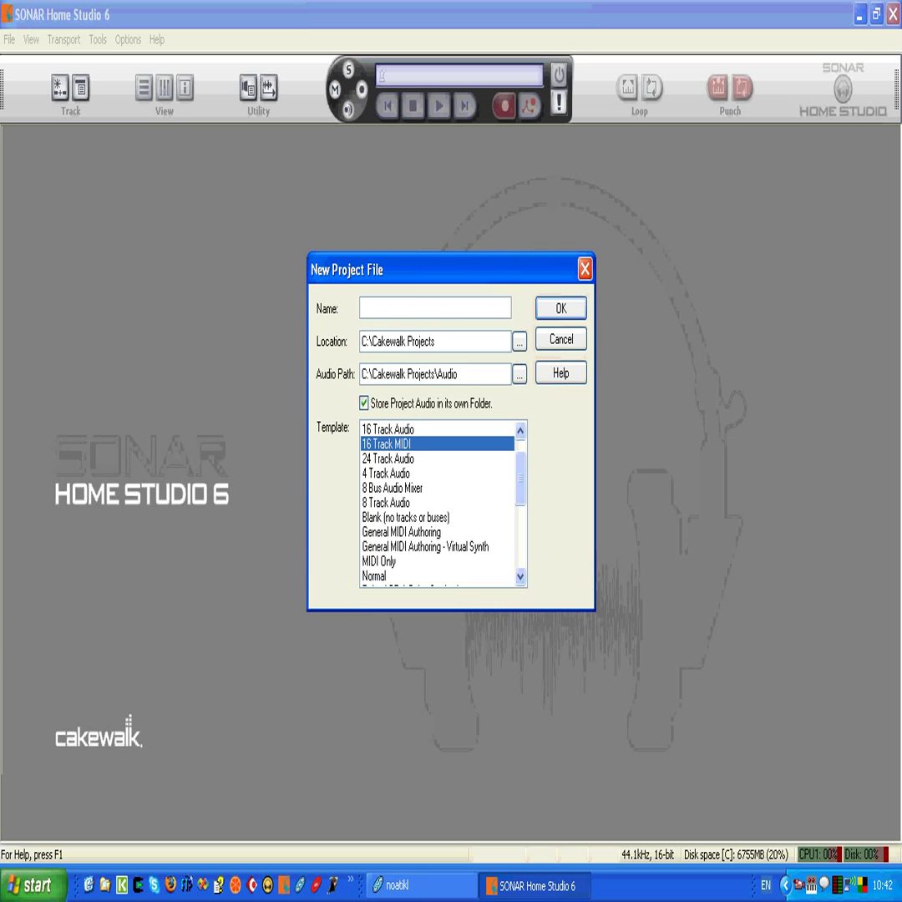
Step: Name the 16 Track MIDI project noatikl_demo and create it
{"action": "type", "text": "noatikl_demo"}
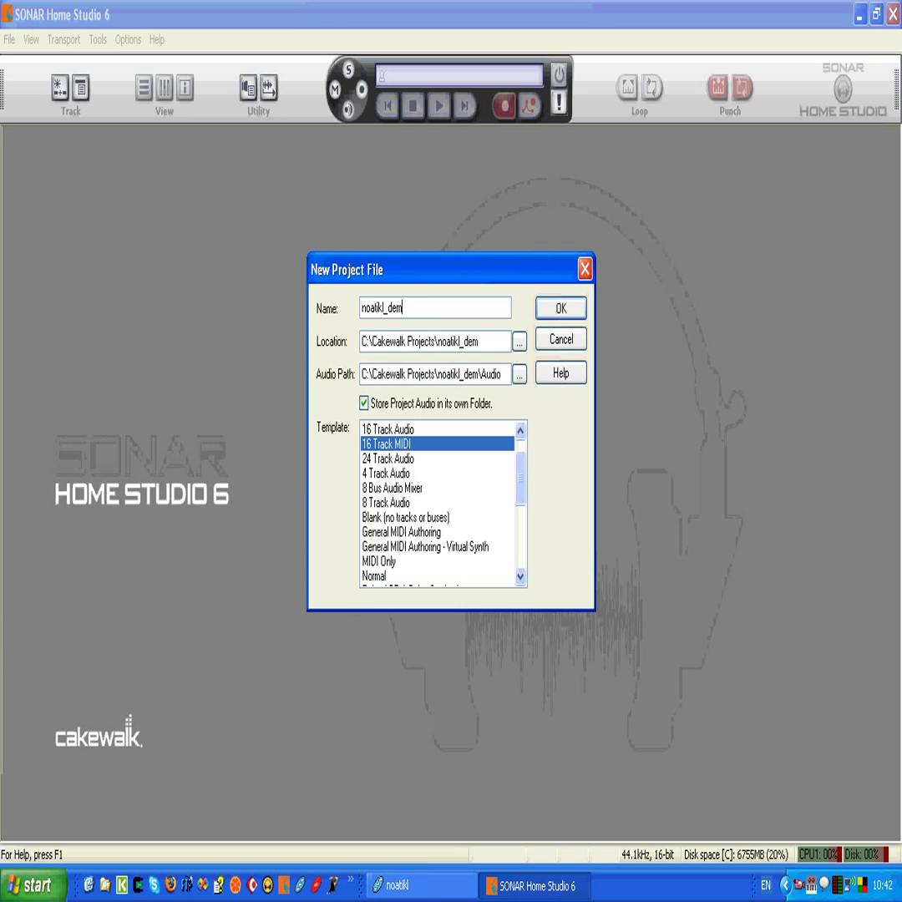
{"action": "left_click", "coordinate": [577, 316]}
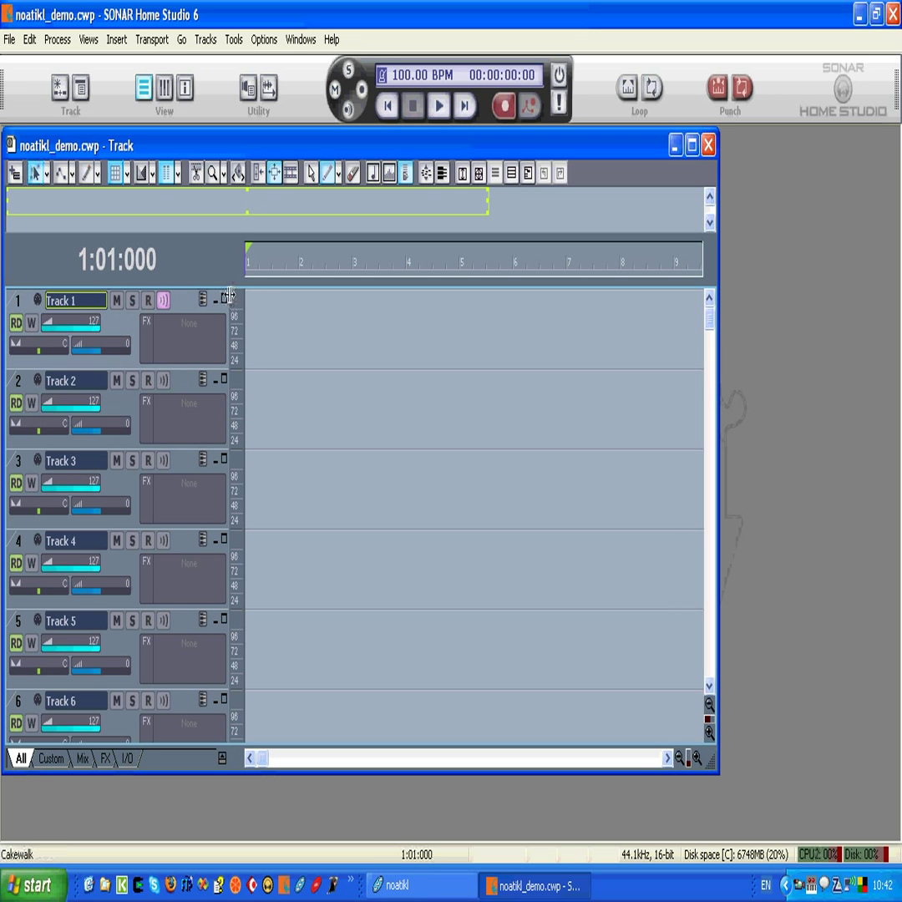
Step: Record-arm Tracks 1 through 8
{"action": "left_click", "coordinate": [148, 300]}
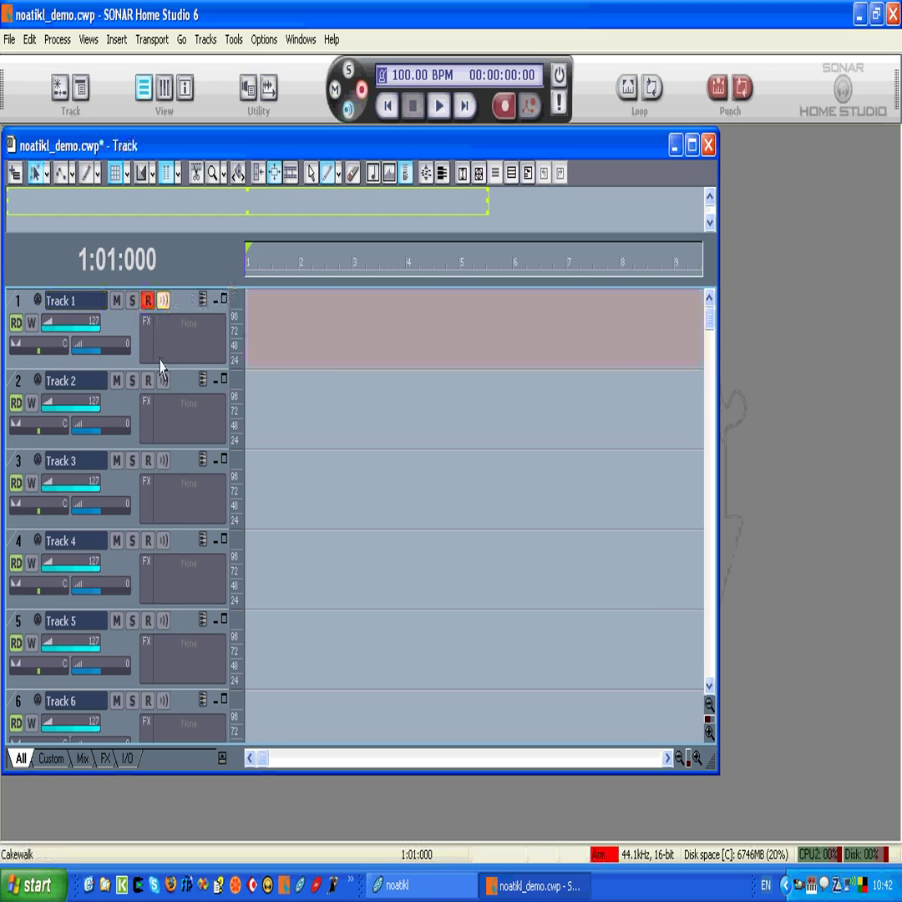
{"action": "left_click", "coordinate": [147, 380]}
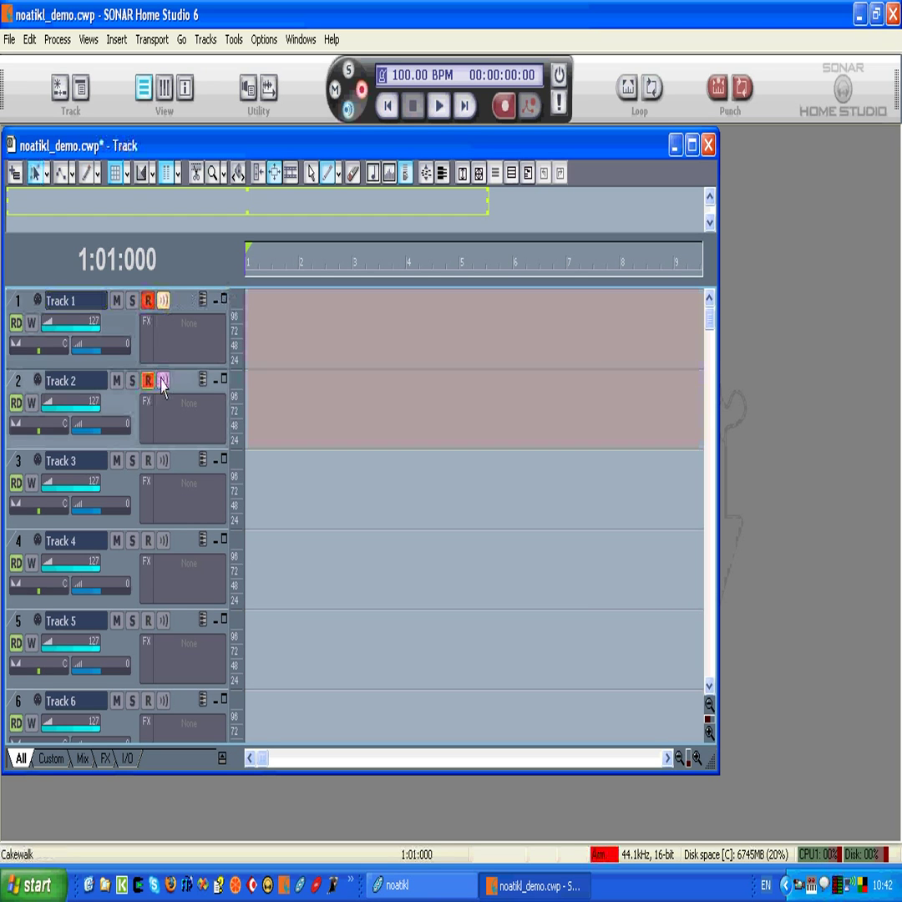
{"action": "left_click", "coordinate": [147, 461]}
{"action": "left_click", "coordinate": [148, 541]}
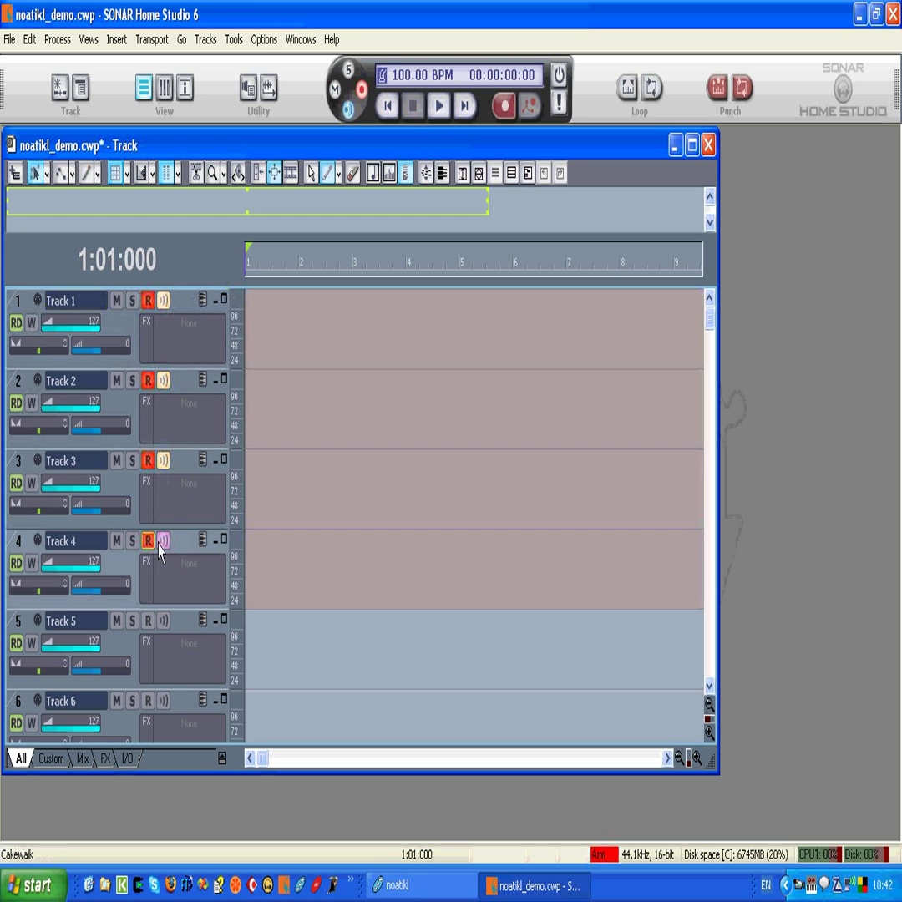
{"action": "left_click", "coordinate": [148, 620]}
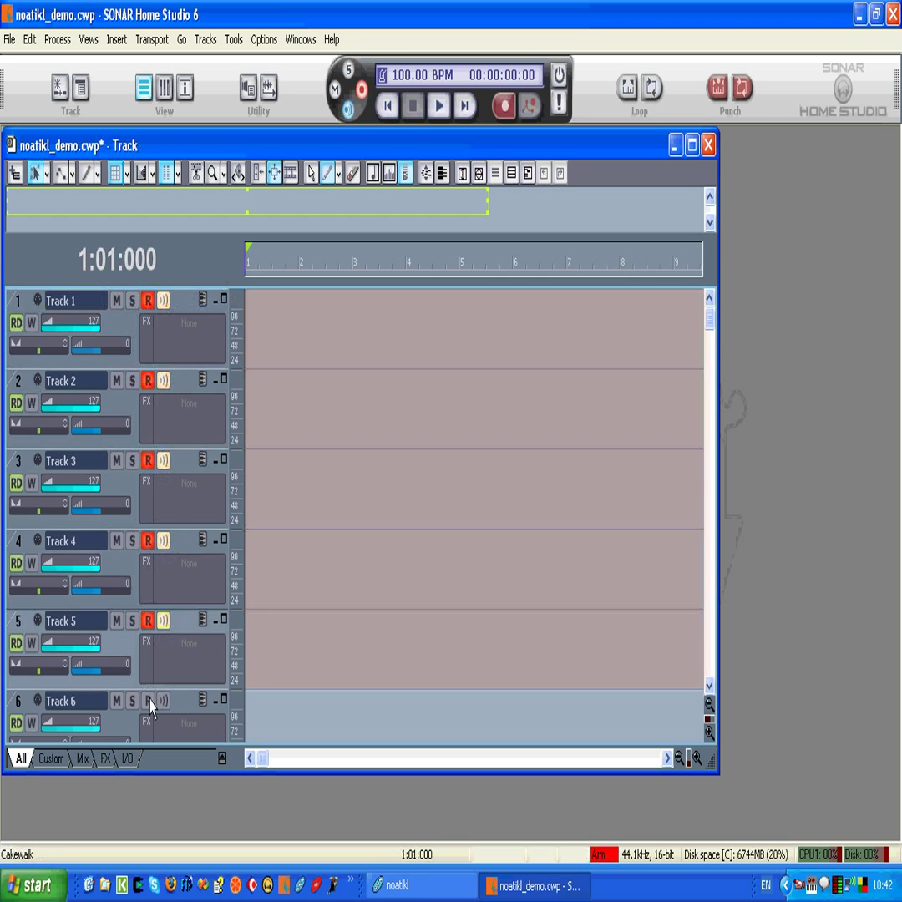
{"action": "left_click", "coordinate": [147, 701]}
{"action": "scroll", "coordinate": [165, 686], "scroll_direction": "down", "scroll_amount": 2}
{"action": "left_click", "coordinate": [148, 622]}
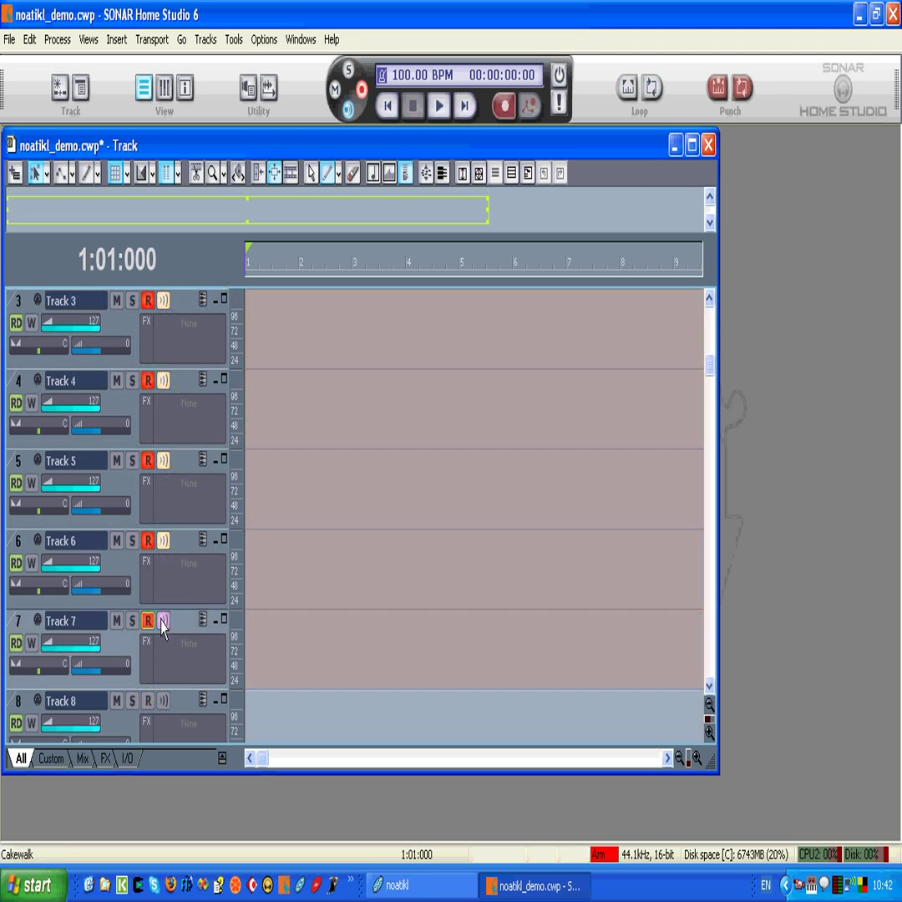
{"action": "left_click", "coordinate": [146, 700]}
Step: Record-arm Tracks 9 through 16
{"action": "scroll", "coordinate": [161, 697], "scroll_direction": "down", "scroll_amount": 1}
{"action": "scroll", "coordinate": [161, 693], "scroll_direction": "down", "scroll_amount": 2}
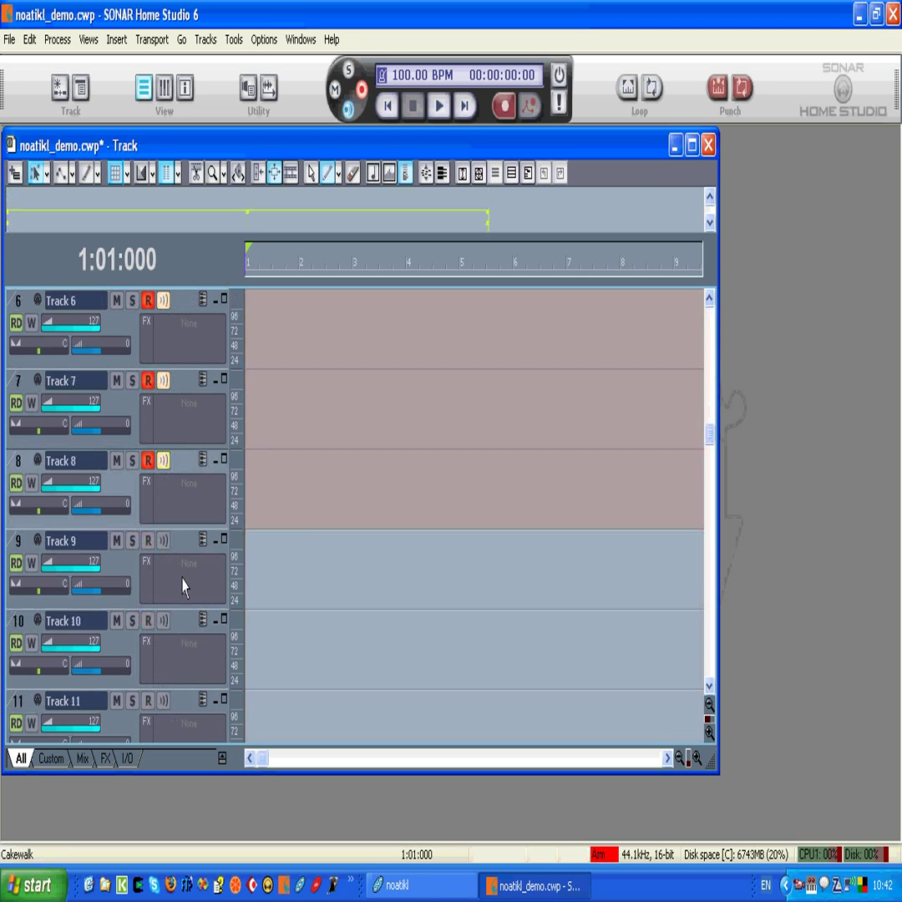
{"action": "left_click", "coordinate": [148, 540]}
{"action": "left_click", "coordinate": [148, 621]}
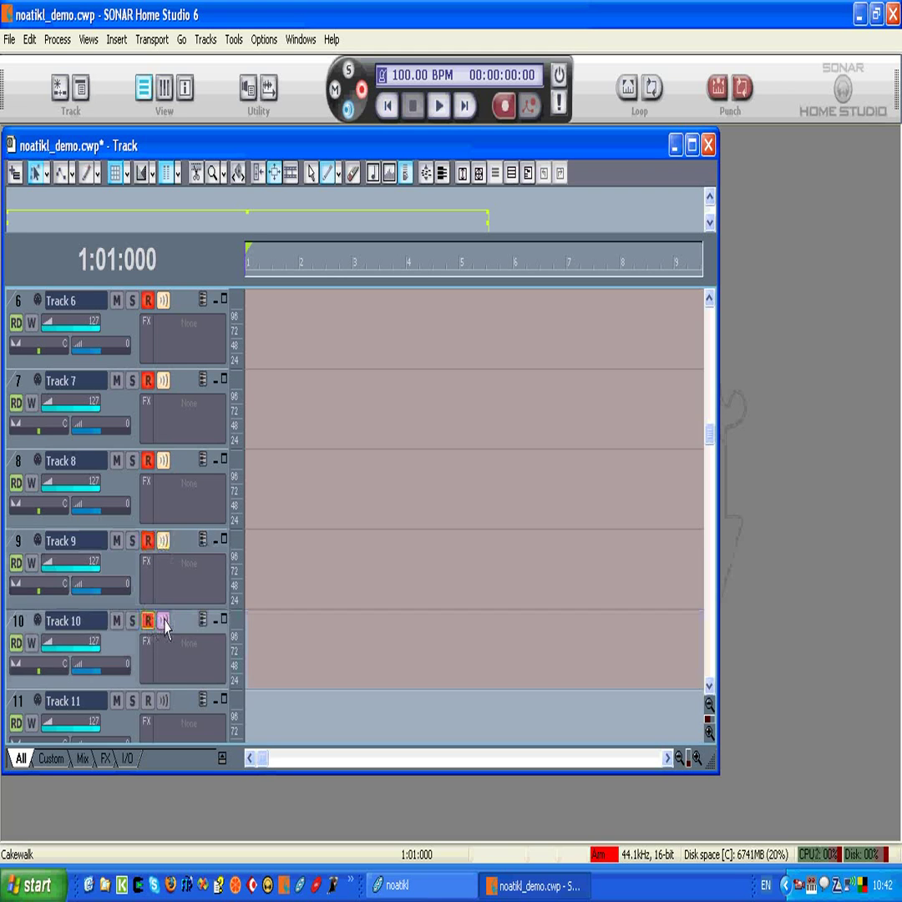
{"action": "left_click", "coordinate": [148, 700]}
{"action": "scroll", "coordinate": [163, 693], "scroll_direction": "down", "scroll_amount": 3}
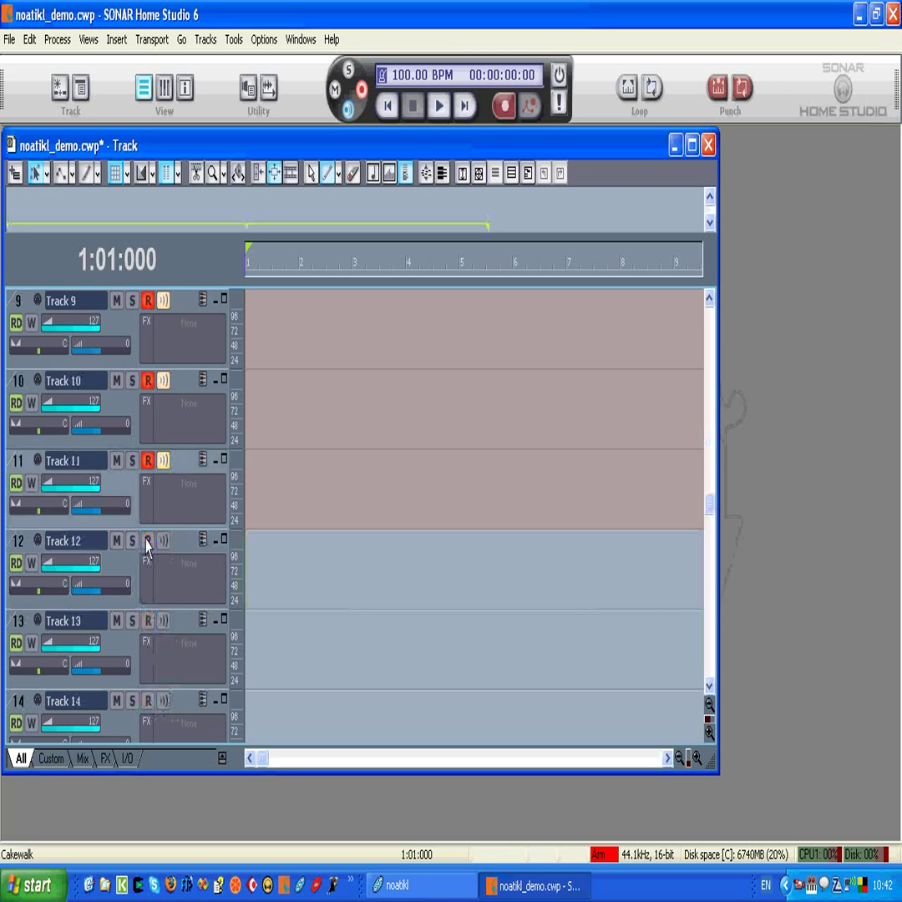
{"action": "left_click", "coordinate": [148, 540]}
{"action": "left_click", "coordinate": [149, 621]}
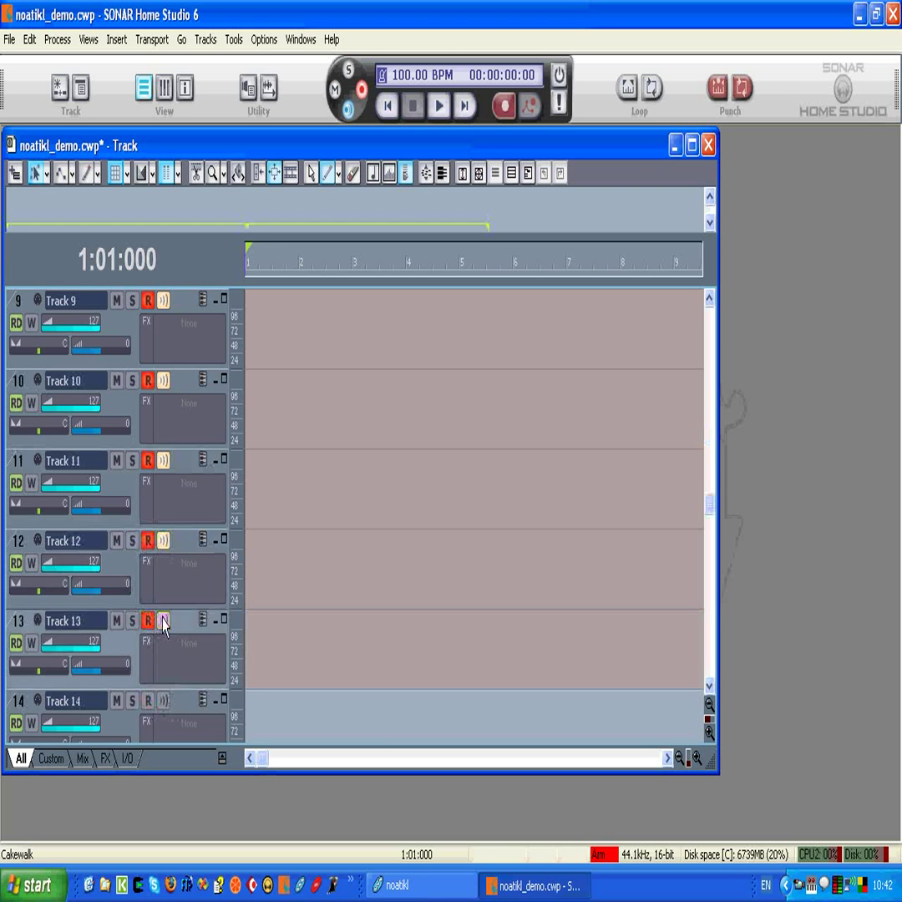
{"action": "left_click", "coordinate": [148, 702]}
{"action": "scroll", "coordinate": [165, 709], "scroll_direction": "down", "scroll_amount": 2}
{"action": "left_click", "coordinate": [148, 621]}
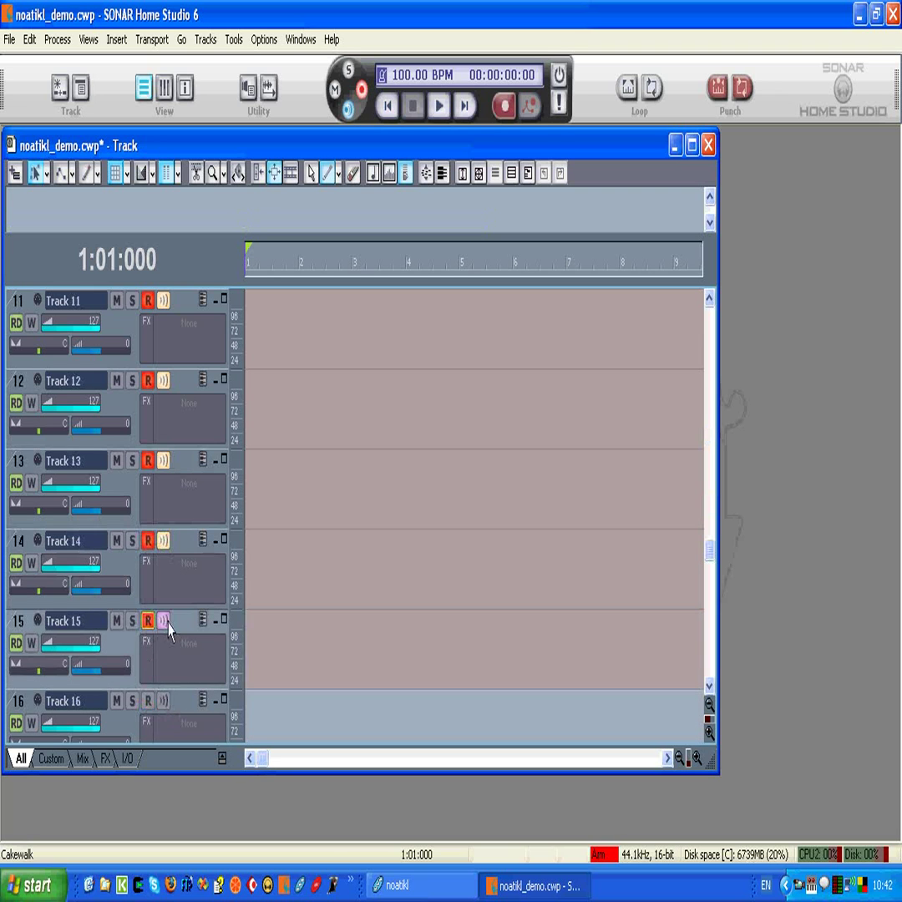
{"action": "left_click", "coordinate": [147, 700]}
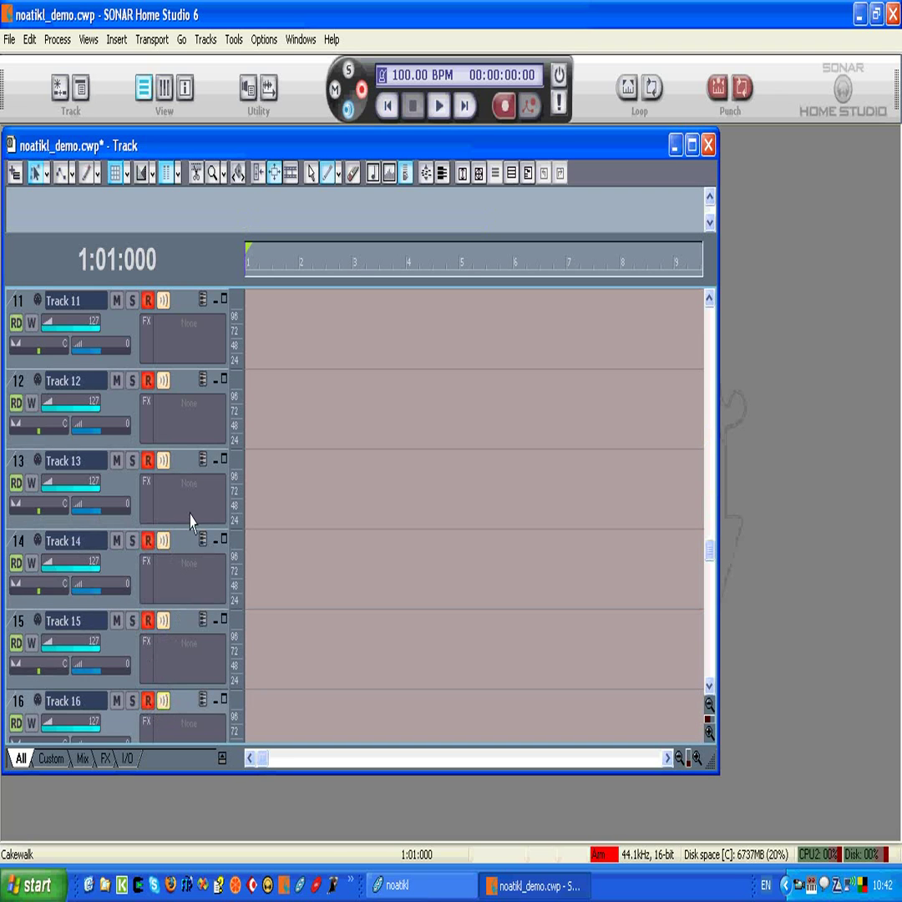
{"action": "scroll", "coordinate": [205, 403], "scroll_direction": "up", "scroll_amount": 10}
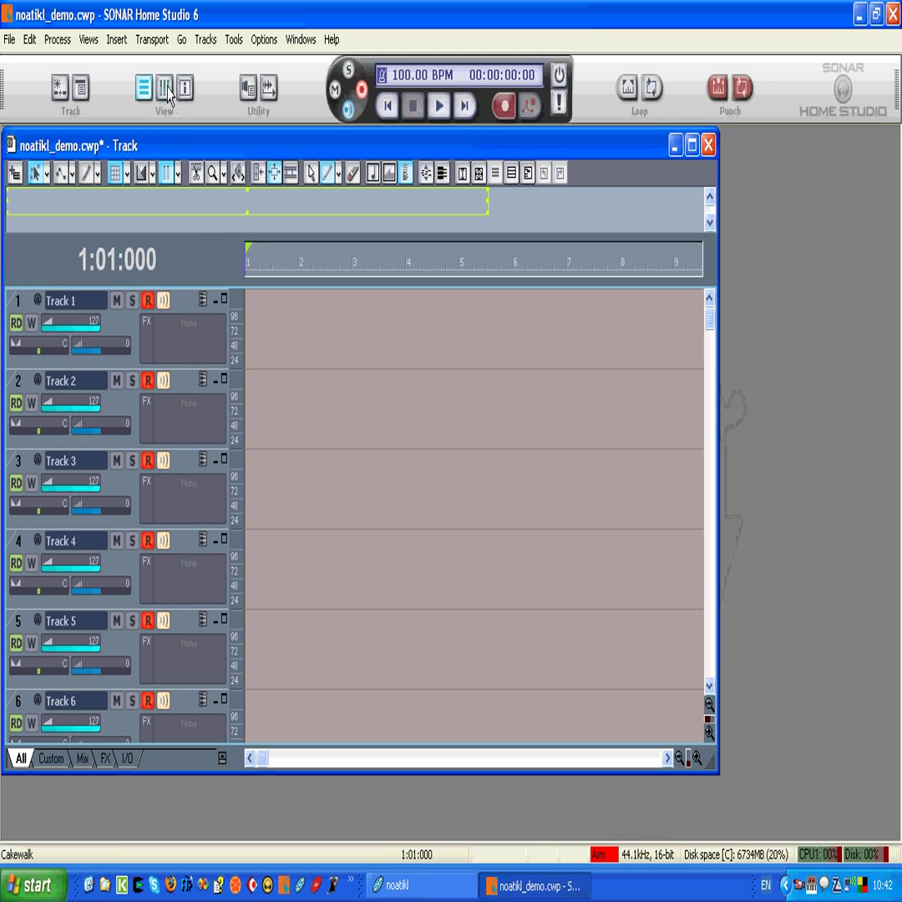
Step: Show the Console view from the View toolbar
{"action": "left_click", "coordinate": [165, 88]}
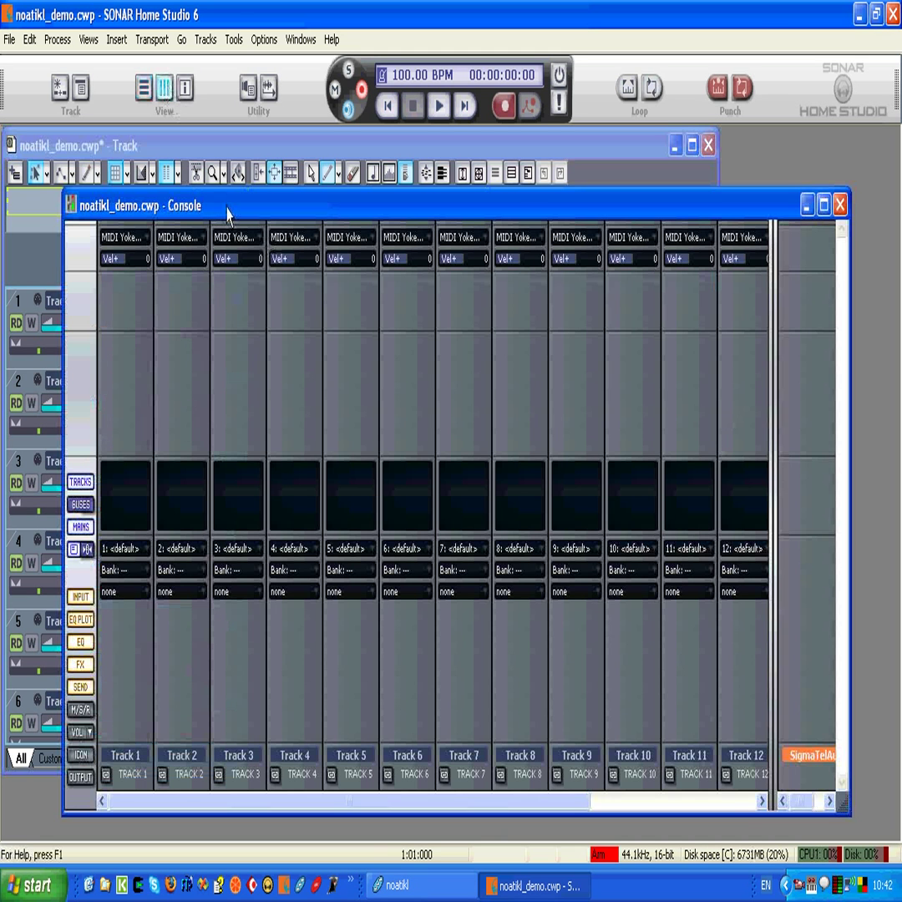
Step: Set Tracks 1–3 inputs to MIDI Yoke NT: 1 channels 1, 2 and 3
{"action": "left_click_drag", "start_coordinate": [227, 210], "coordinate": [258, 205]}
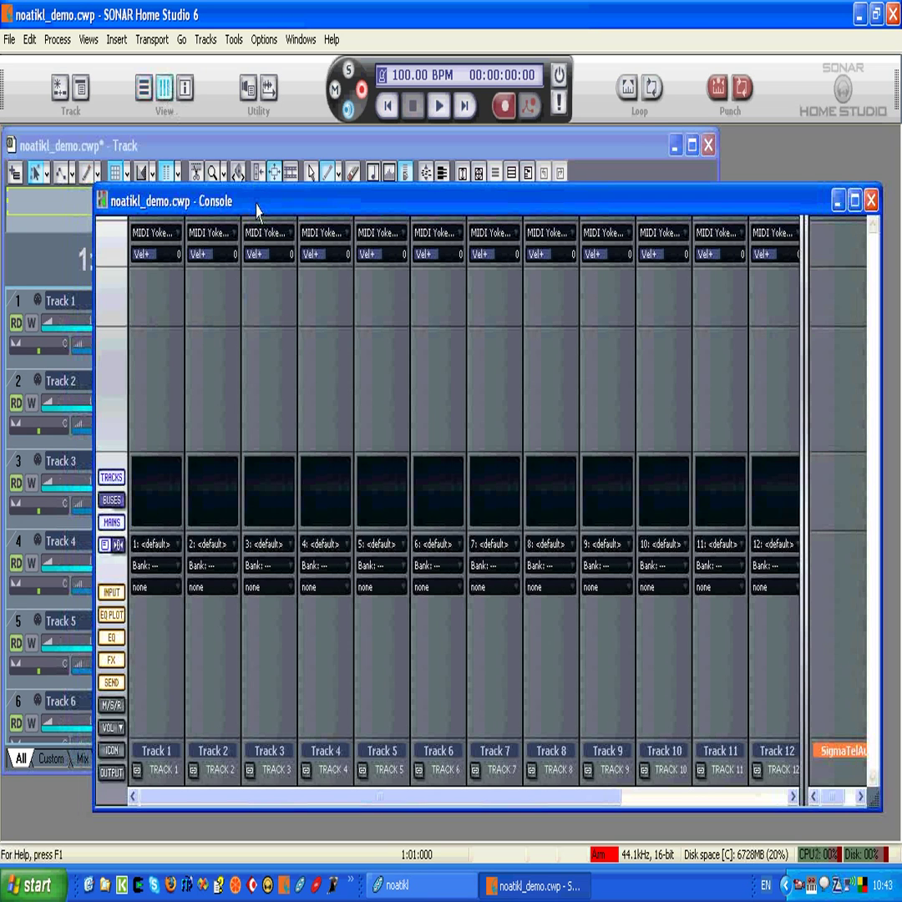
{"action": "left_click", "coordinate": [176, 234]}
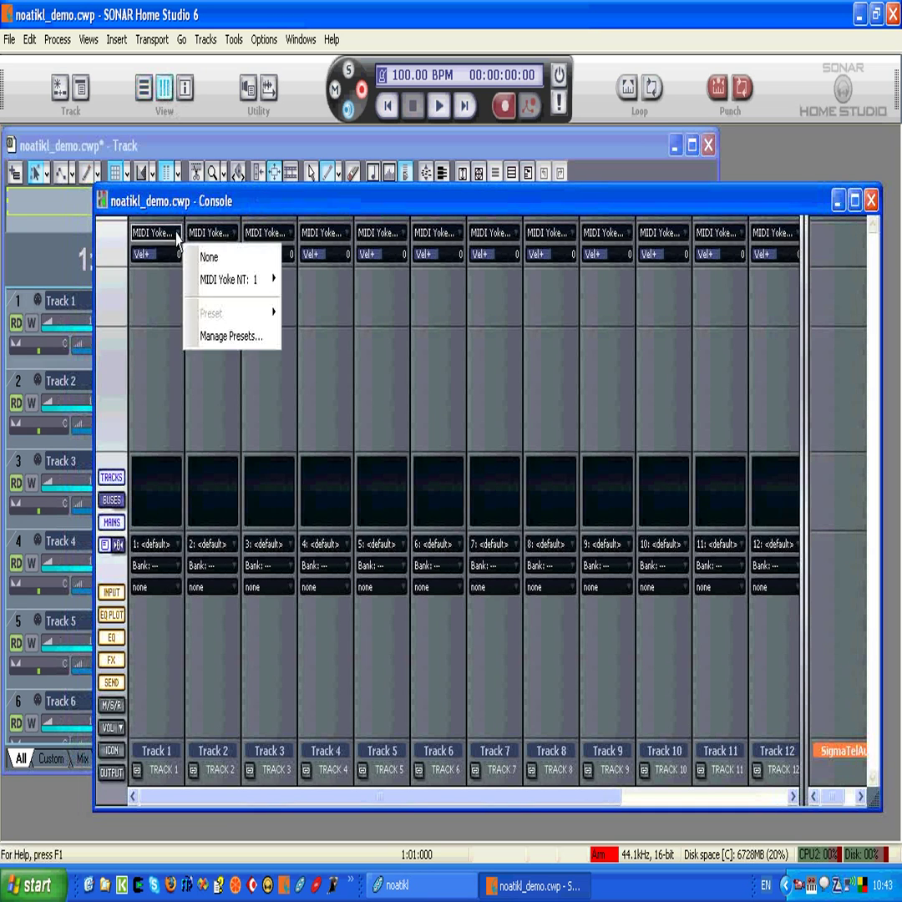
{"action": "mouse_move", "coordinate": [232, 282]}
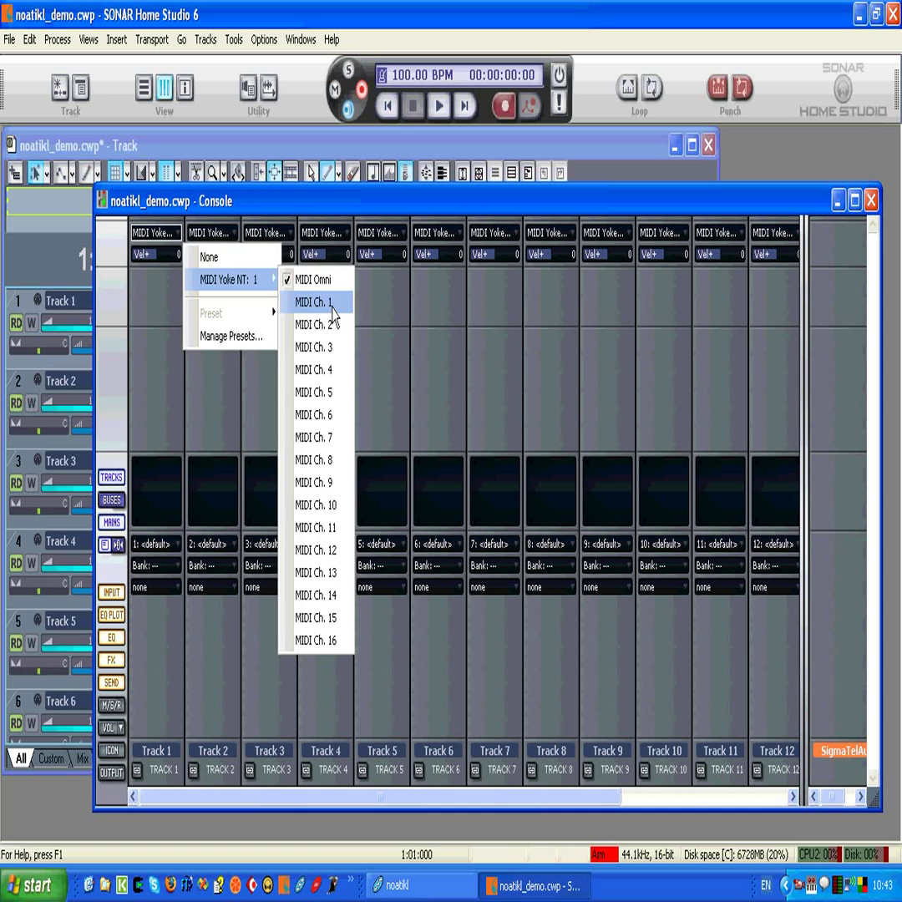
{"action": "left_click", "coordinate": [331, 302]}
{"action": "left_click", "coordinate": [209, 233]}
{"action": "mouse_move", "coordinate": [280, 279]}
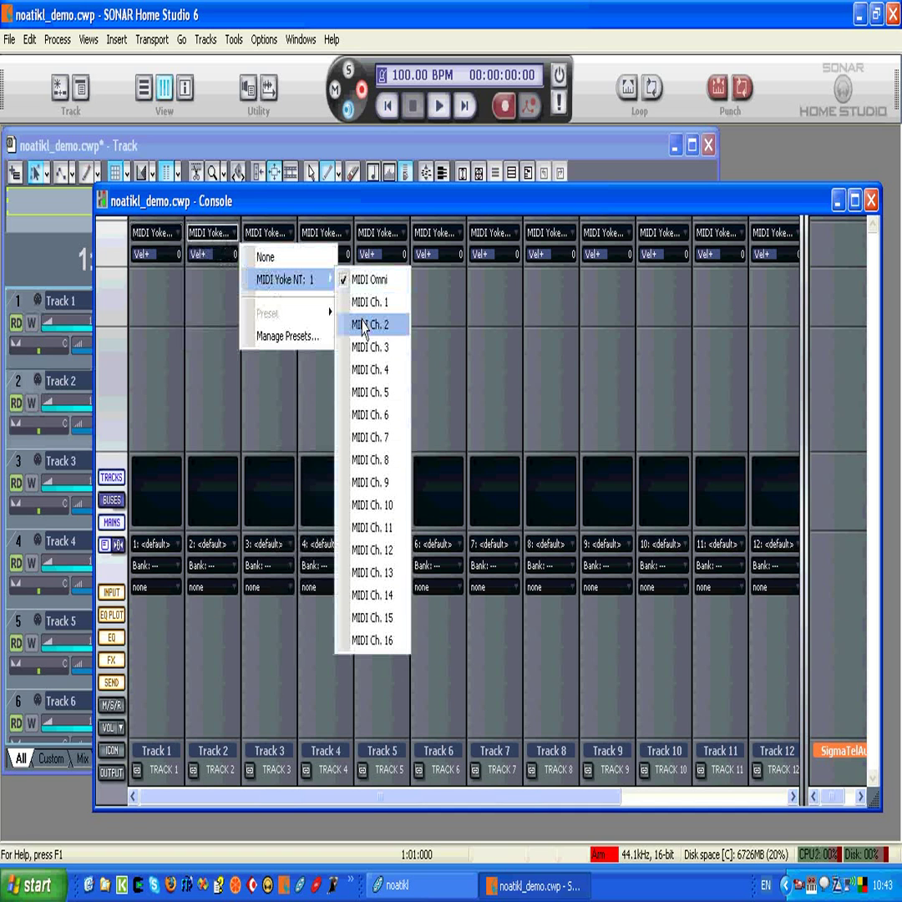
{"action": "left_click", "coordinate": [363, 330]}
{"action": "left_click", "coordinate": [282, 235]}
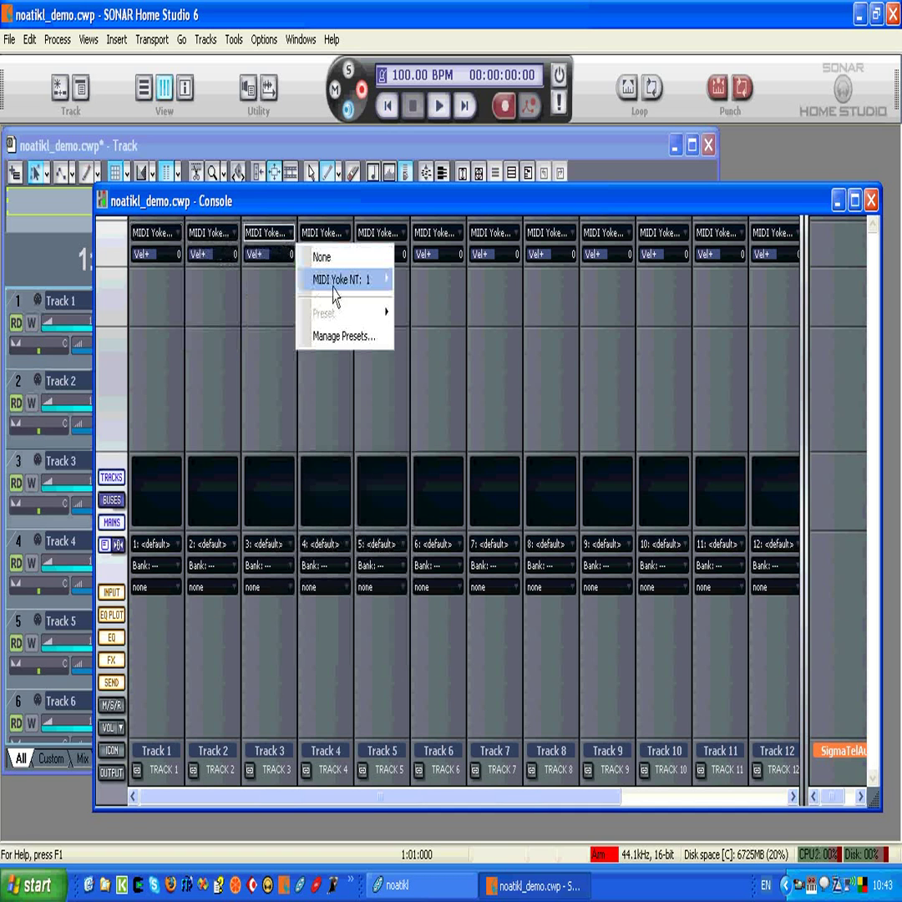
{"action": "mouse_move", "coordinate": [339, 283]}
{"action": "left_click", "coordinate": [430, 346]}
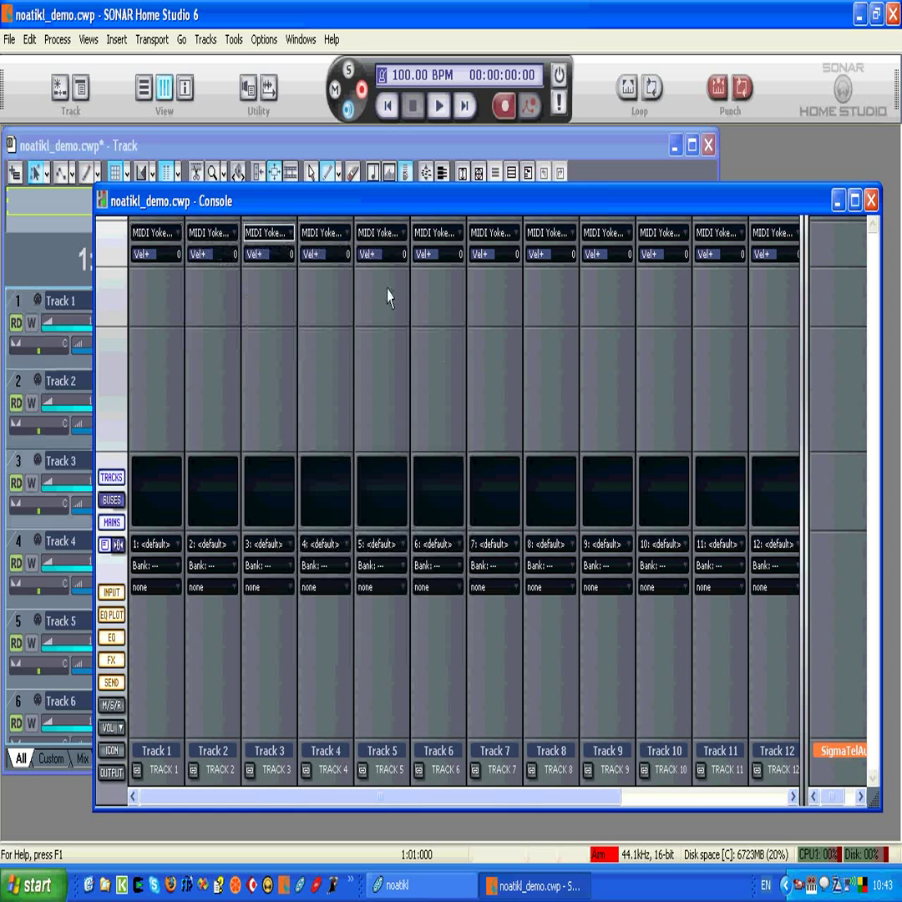
Step: Set Tracks 4–6 inputs to MIDI Yoke NT: 1 channels 4–6, correcting Track 4 to Ch. 4
{"action": "left_click", "coordinate": [344, 232]}
{"action": "mouse_move", "coordinate": [401, 282]}
{"action": "left_click", "coordinate": [510, 367]}
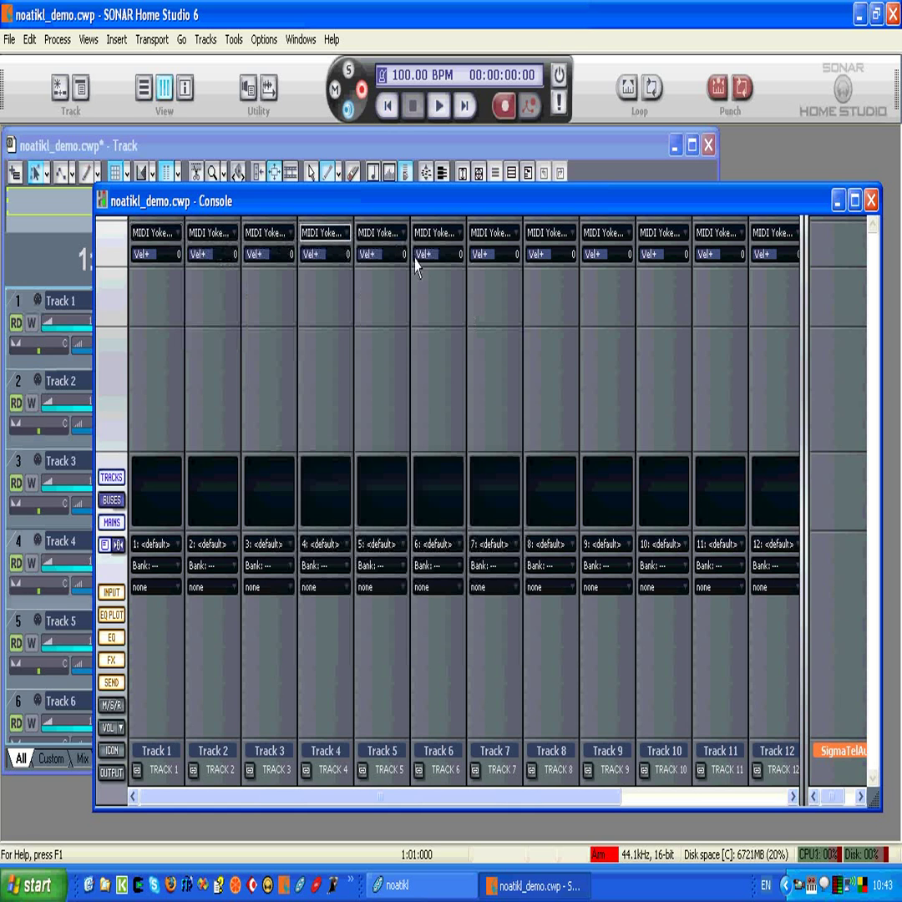
{"action": "left_click", "coordinate": [402, 242]}
{"action": "mouse_move", "coordinate": [478, 284]}
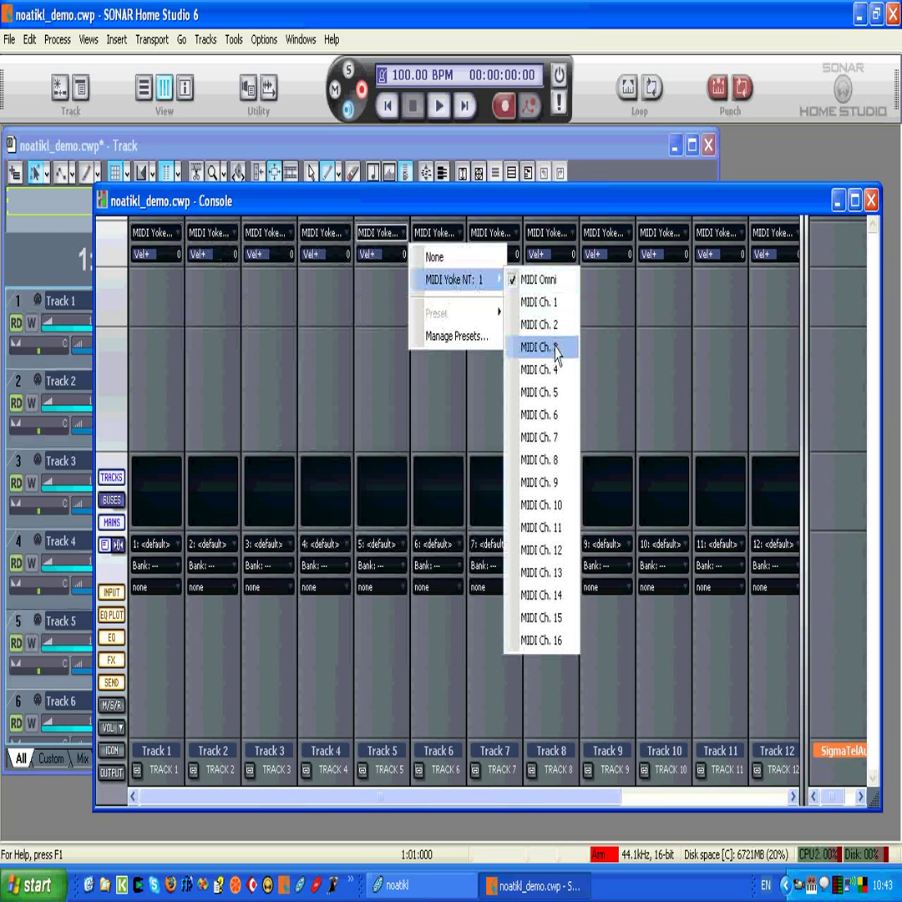
{"action": "left_click", "coordinate": [542, 392]}
{"action": "left_click", "coordinate": [345, 234]}
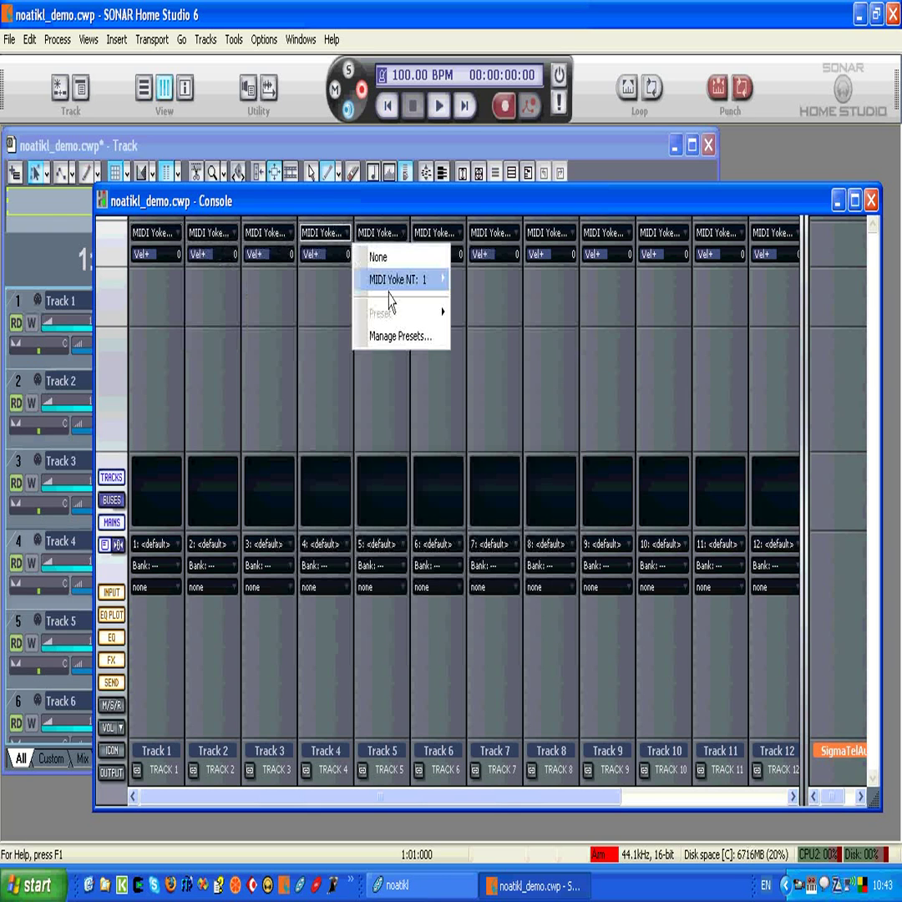
{"action": "mouse_move", "coordinate": [403, 281]}
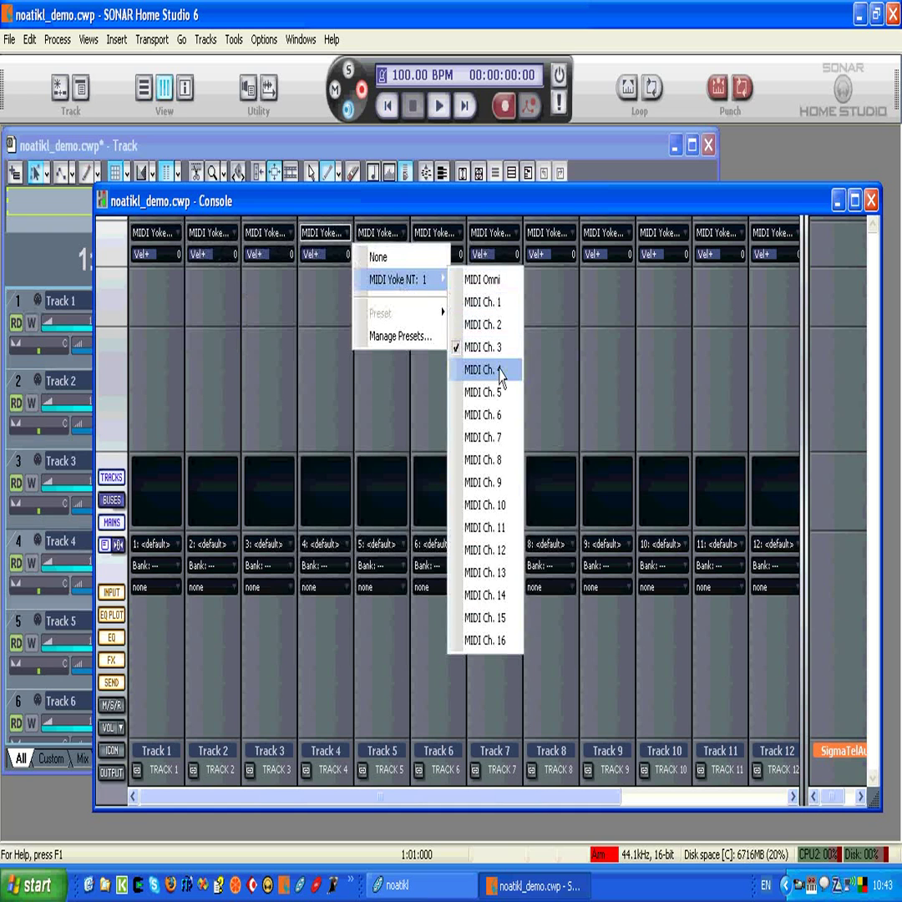
{"action": "left_click", "coordinate": [497, 369]}
{"action": "left_click", "coordinate": [286, 233]}
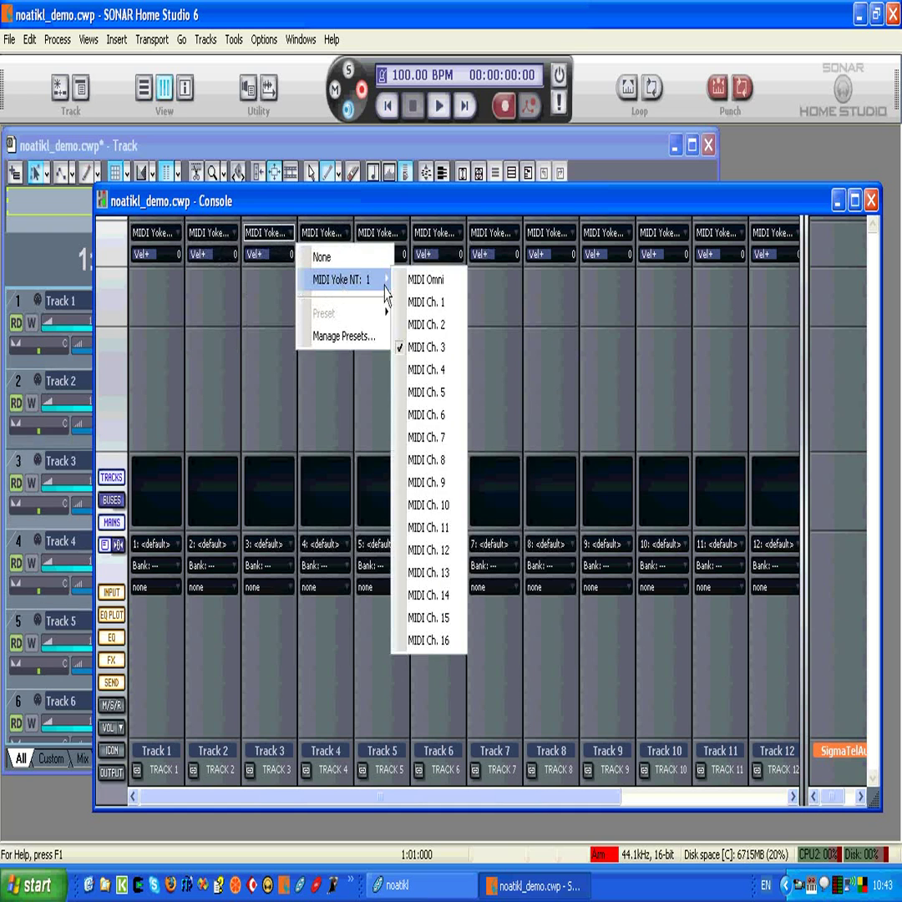
{"action": "left_click", "coordinate": [460, 236]}
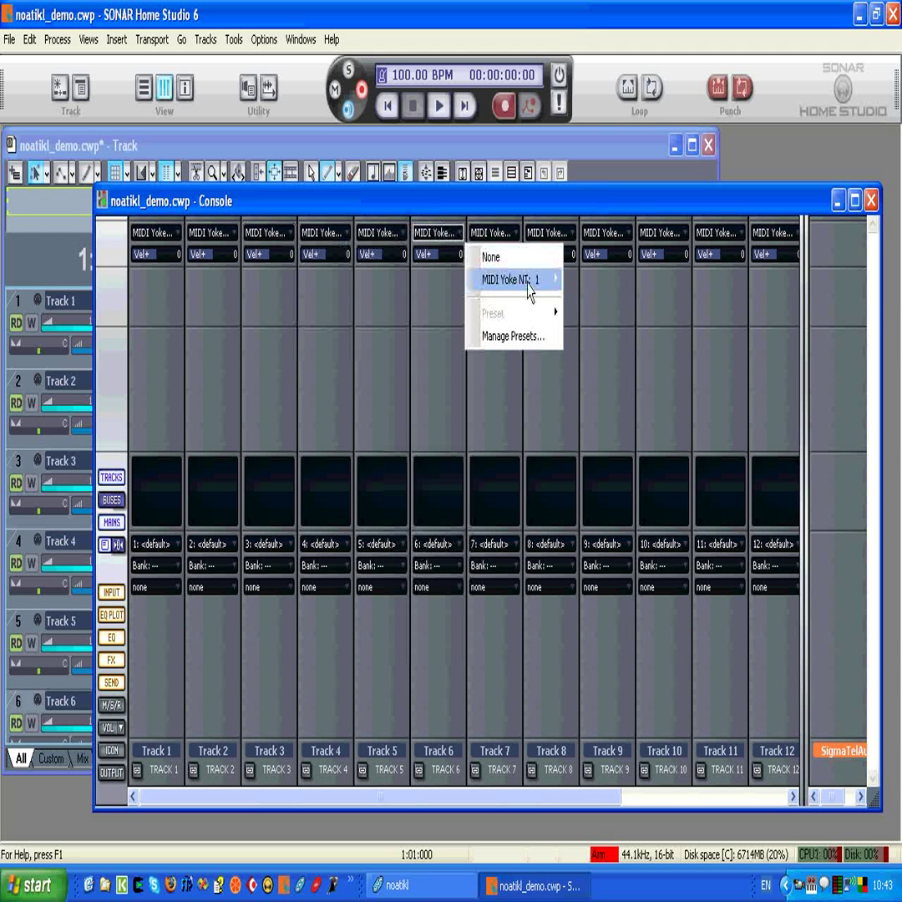
{"action": "mouse_move", "coordinate": [509, 280]}
{"action": "left_click", "coordinate": [598, 417]}
Step: Set Tracks 7–9 inputs to MIDI Yoke NT: 1 channels 7–9, correcting Track 9
{"action": "left_click", "coordinate": [511, 238]}
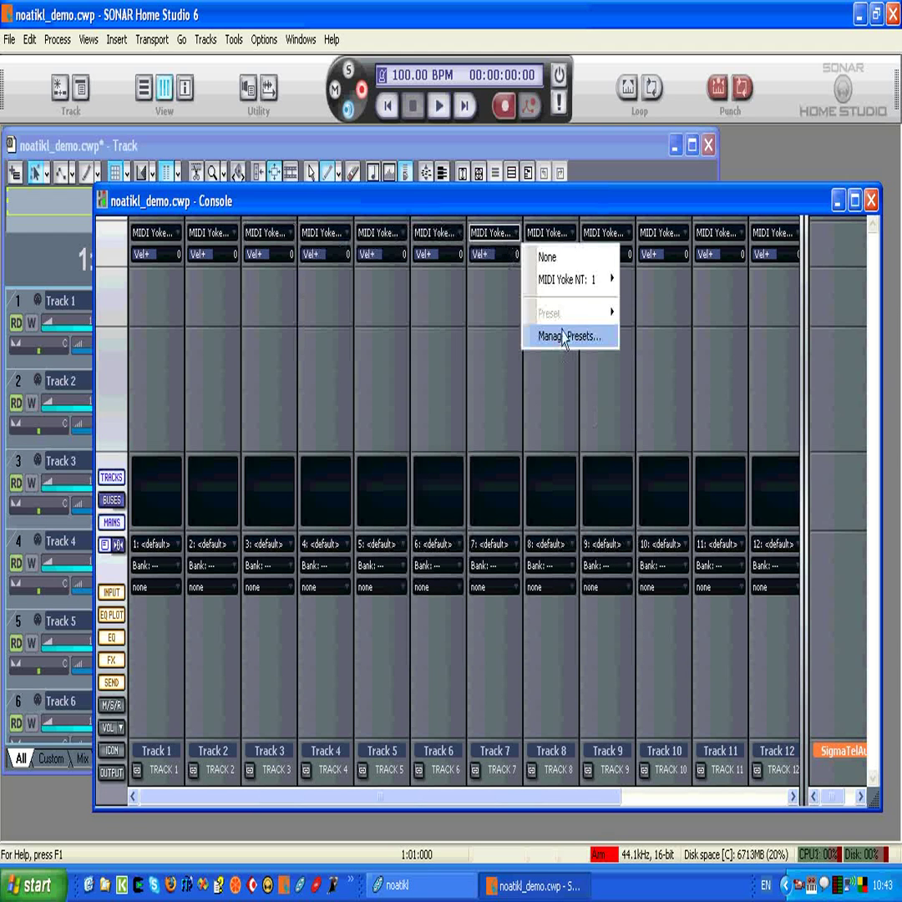
{"action": "mouse_move", "coordinate": [580, 280]}
{"action": "left_click", "coordinate": [678, 437]}
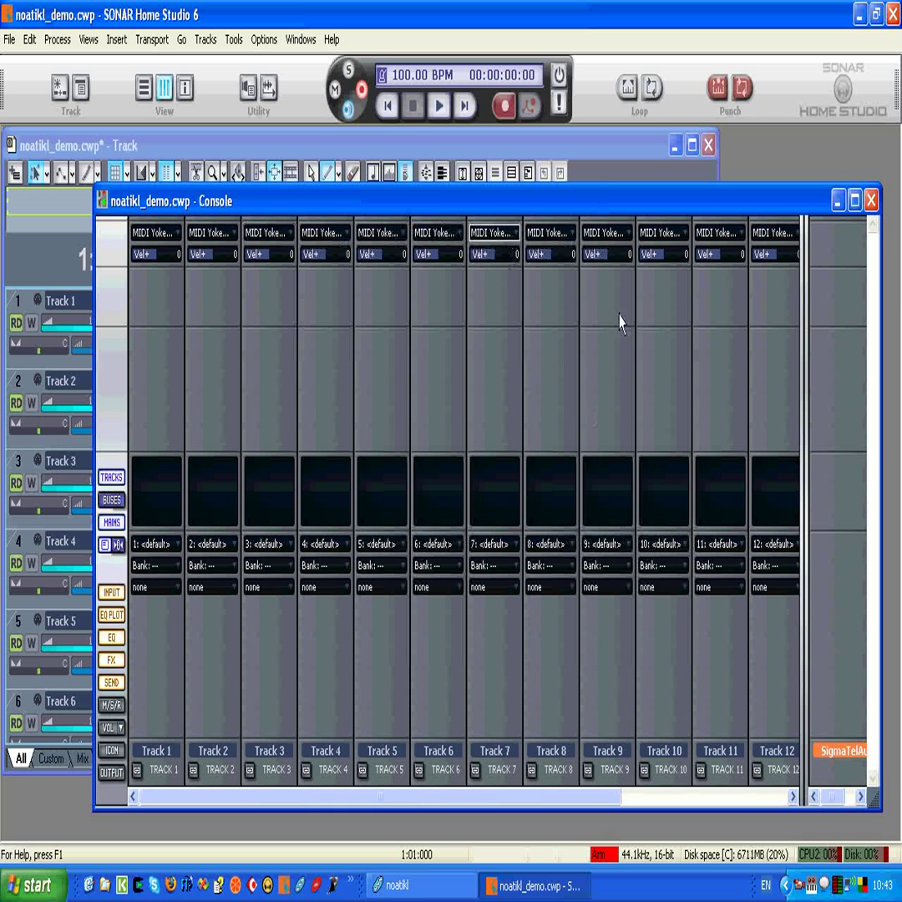
{"action": "left_click", "coordinate": [568, 238]}
{"action": "mouse_move", "coordinate": [634, 279]}
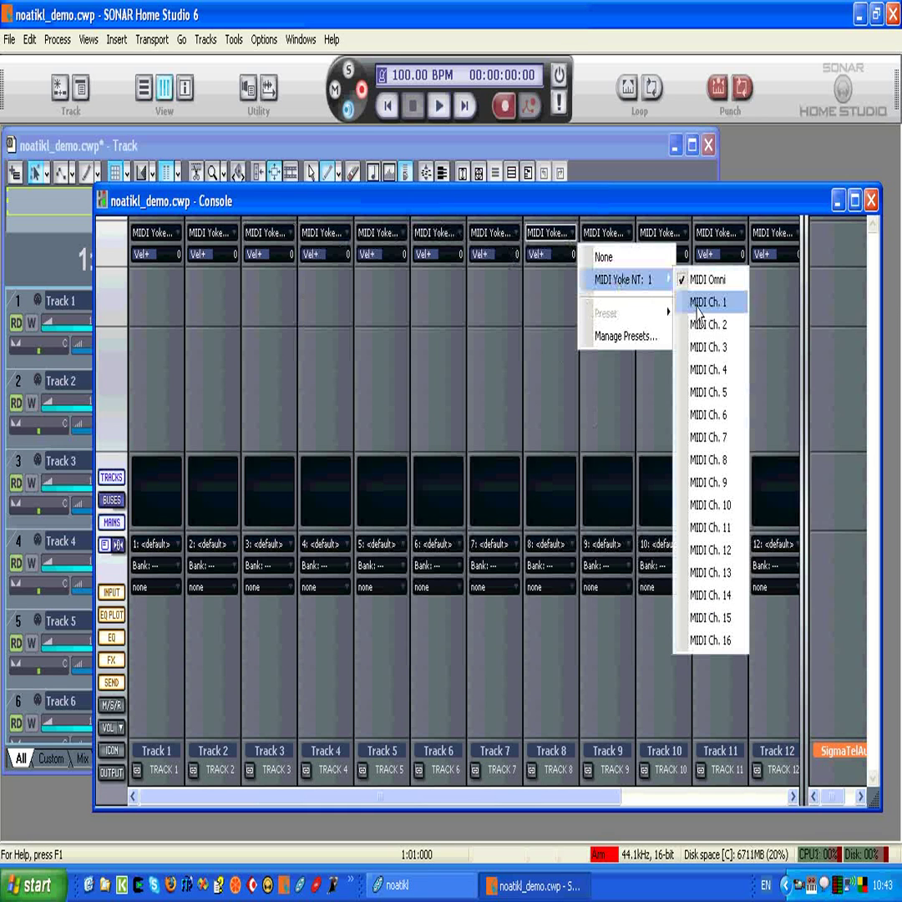
{"action": "left_click", "coordinate": [728, 462]}
{"action": "left_click", "coordinate": [626, 243]}
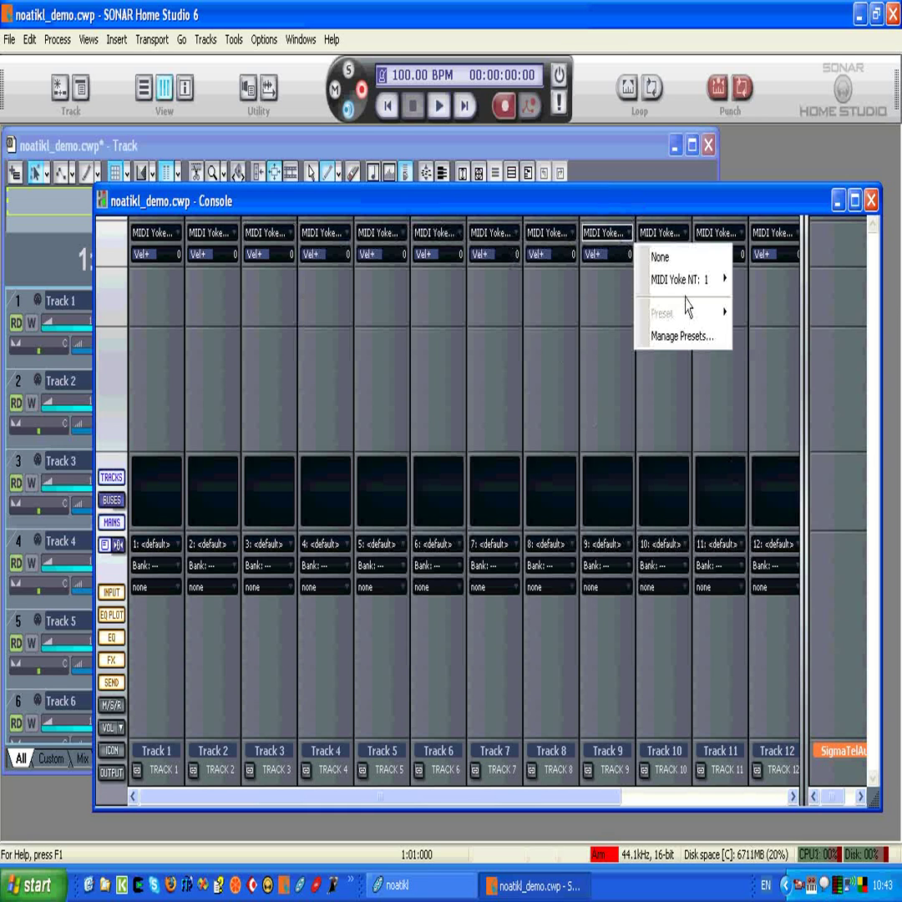
{"action": "mouse_move", "coordinate": [681, 280]}
{"action": "left_click", "coordinate": [785, 461]}
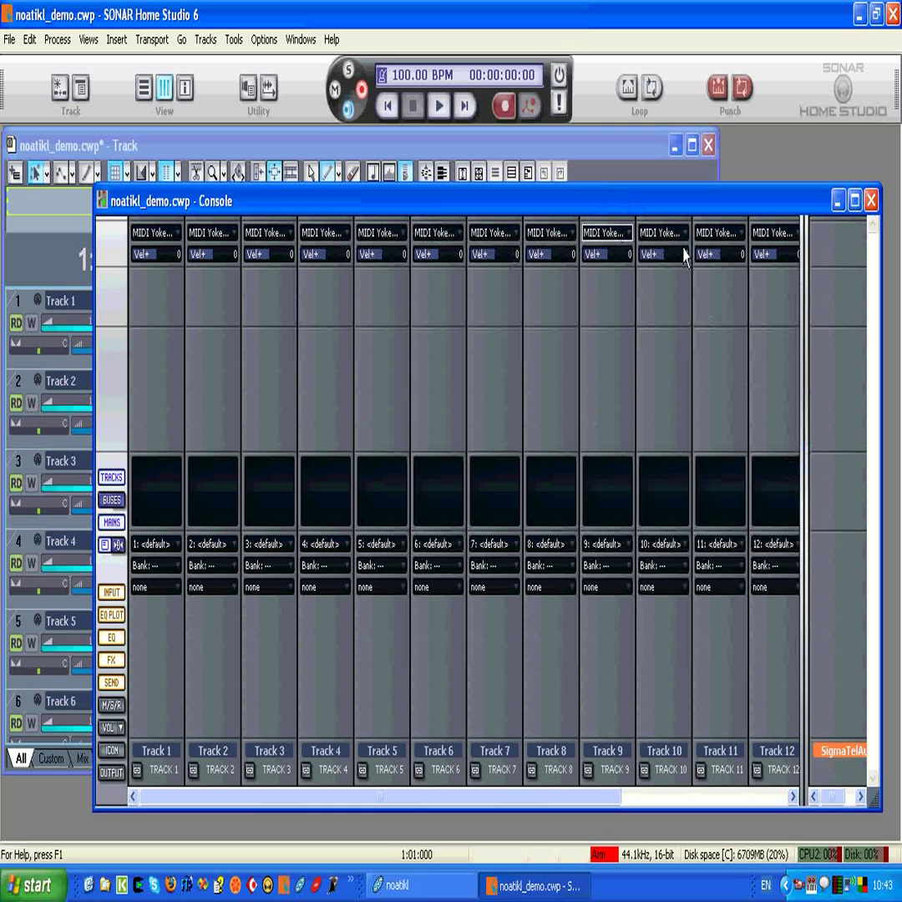
{"action": "left_click", "coordinate": [641, 236]}
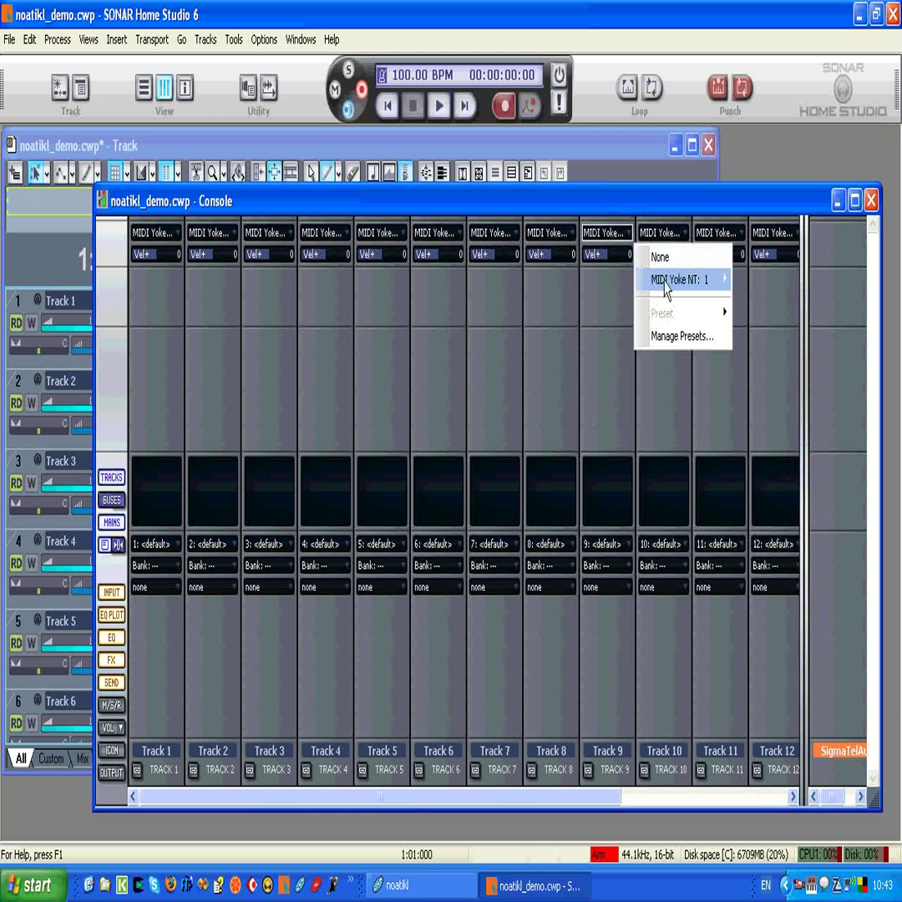
{"action": "mouse_move", "coordinate": [680, 279]}
{"action": "left_click", "coordinate": [789, 484]}
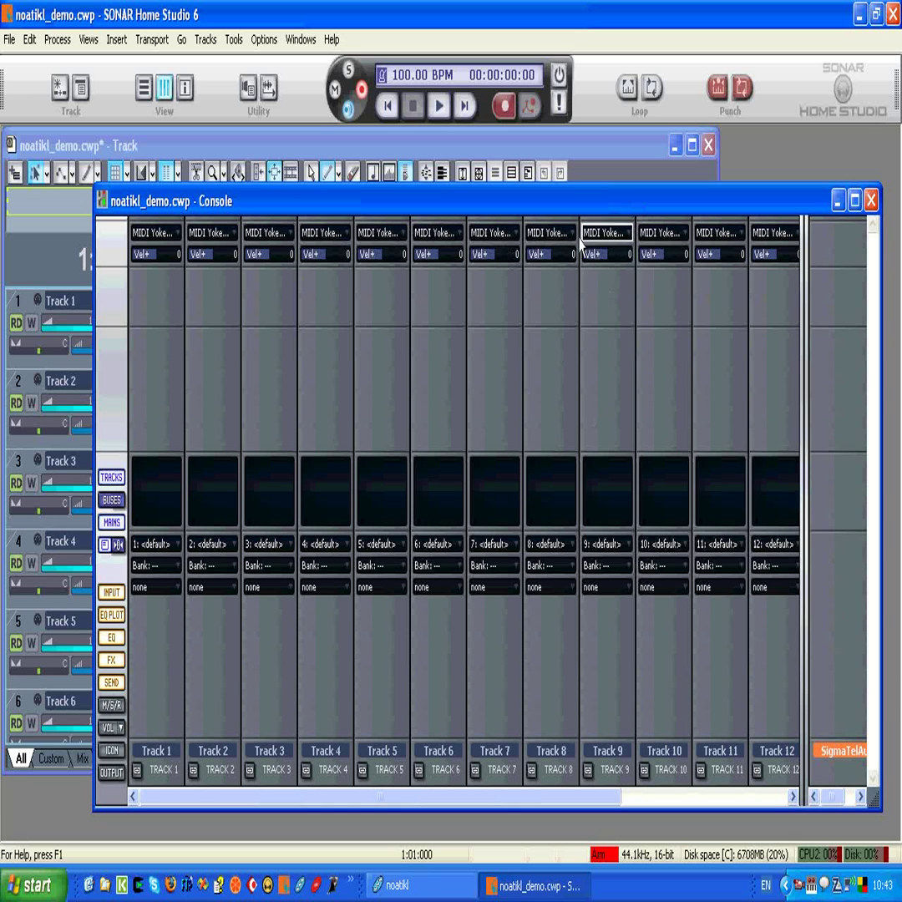
{"action": "left_click", "coordinate": [571, 237]}
{"action": "mouse_move", "coordinate": [622, 280]}
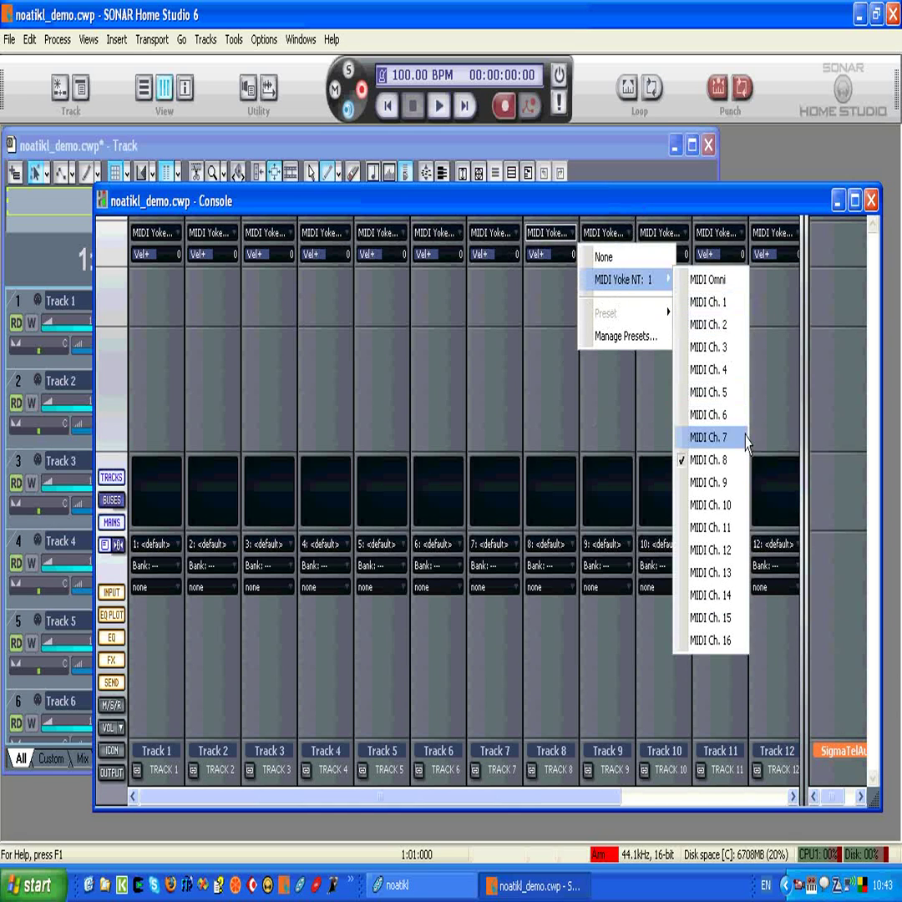
Step: Set Tracks 10–12 inputs to MIDI Yoke NT: 1 channels 10, 11 and 12
{"action": "left_click", "coordinate": [678, 235]}
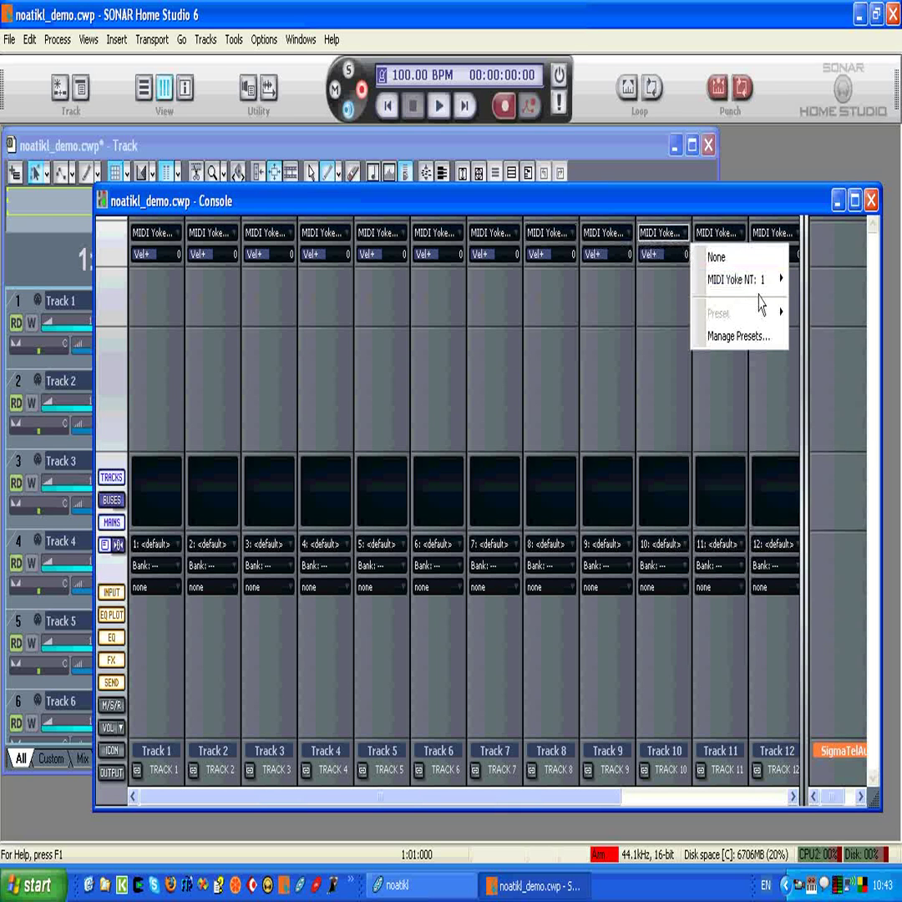
{"action": "mouse_move", "coordinate": [743, 281]}
{"action": "left_click", "coordinate": [848, 505]}
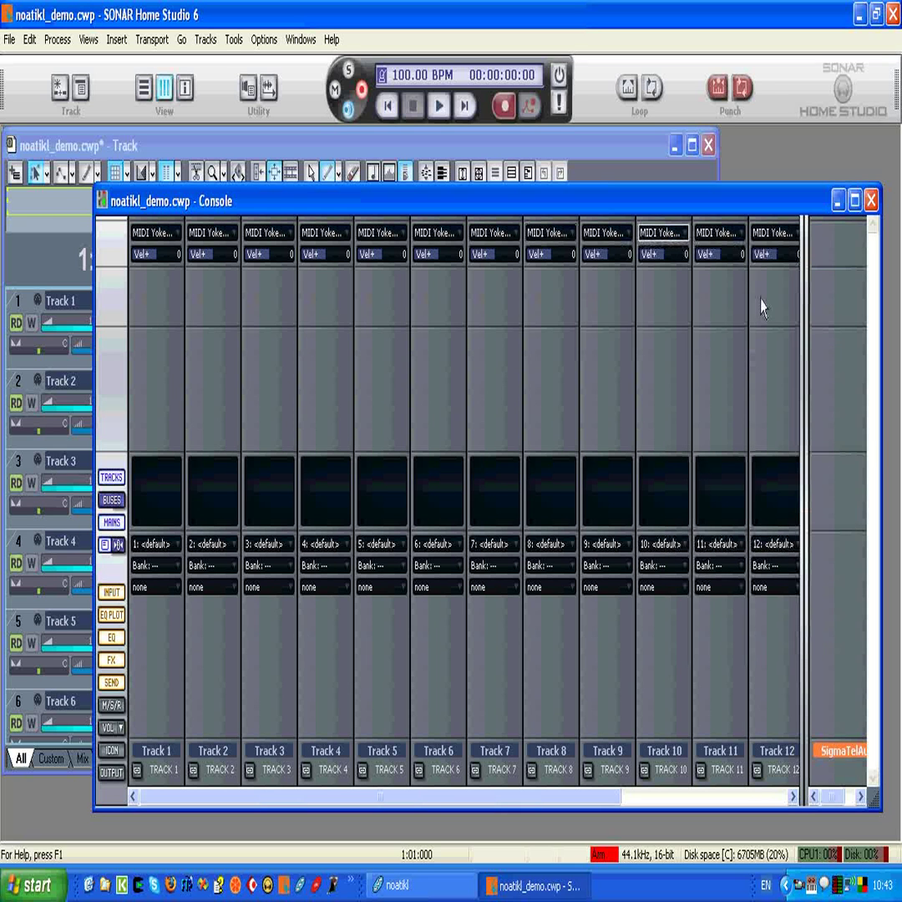
{"action": "left_click", "coordinate": [735, 234]}
{"action": "mouse_move", "coordinate": [787, 281]}
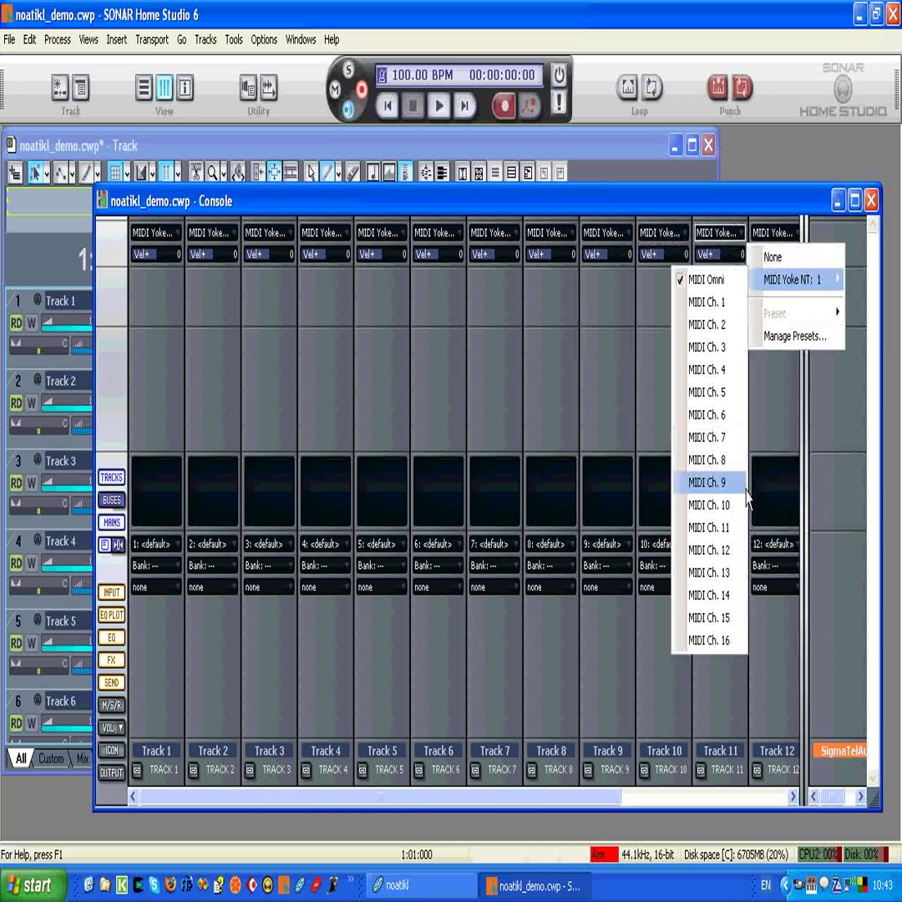
{"action": "left_click", "coordinate": [743, 526]}
{"action": "left_click", "coordinate": [783, 242]}
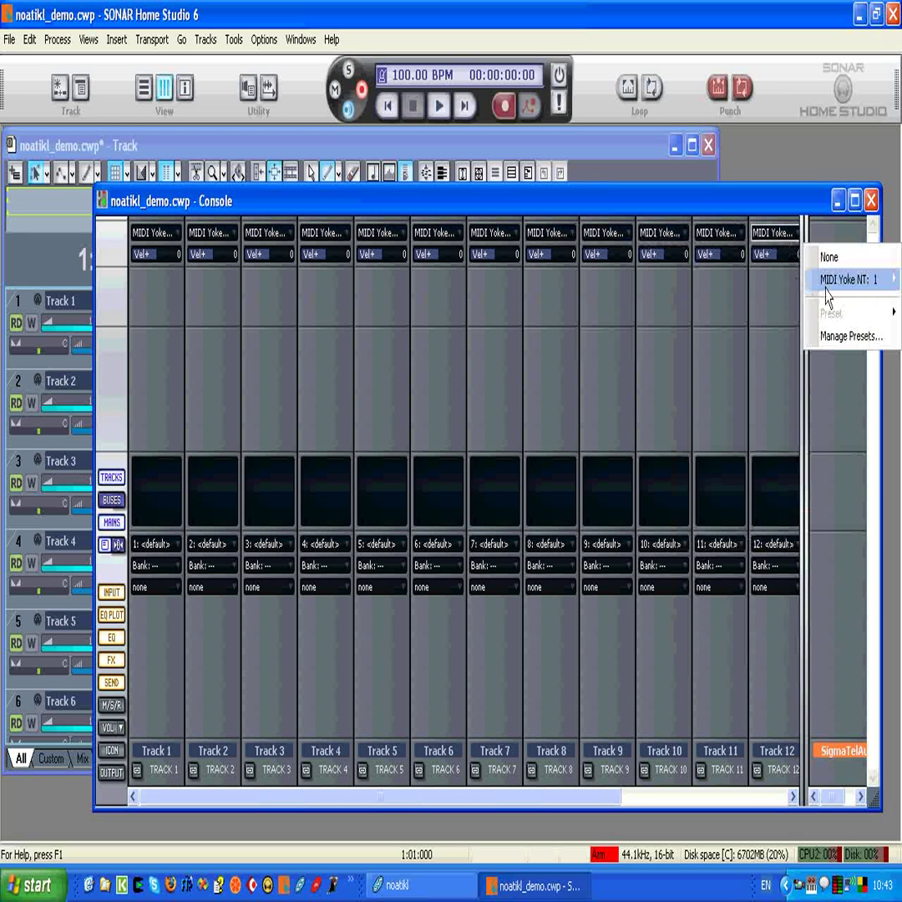
{"action": "mouse_move", "coordinate": [826, 284]}
{"action": "left_click", "coordinate": [788, 554]}
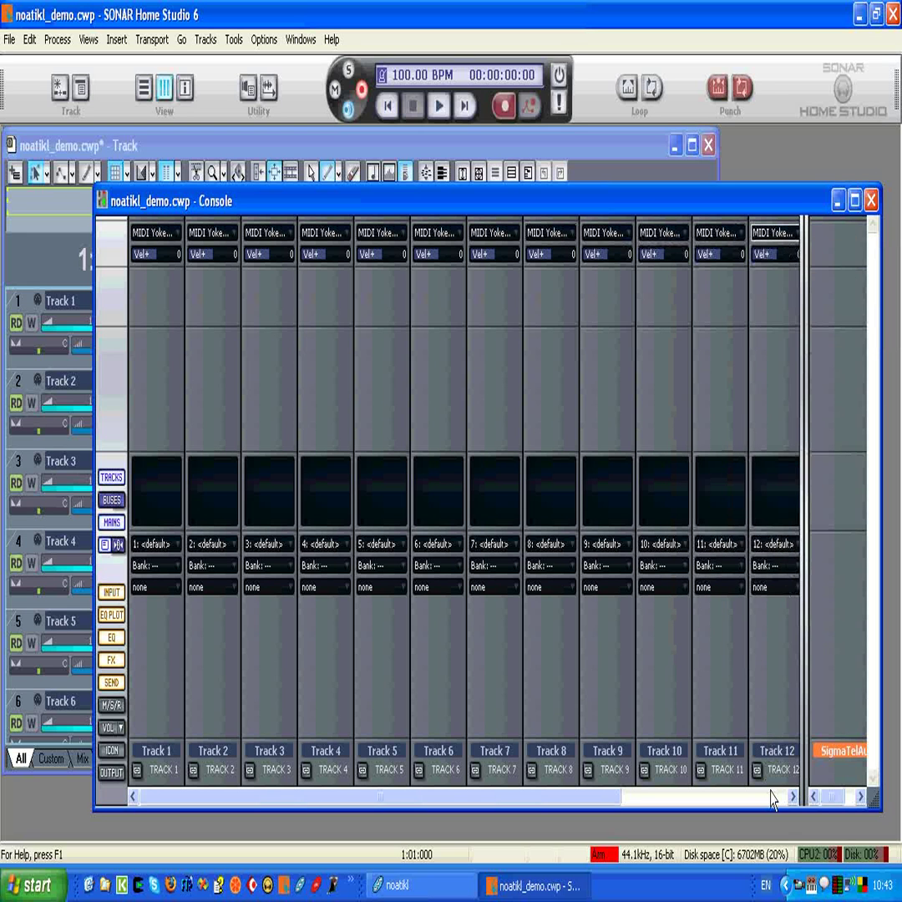
Step: Set Tracks 13–16 inputs to MIDI Yoke NT: 1 channels 13–16
{"action": "left_click", "coordinate": [771, 798]}
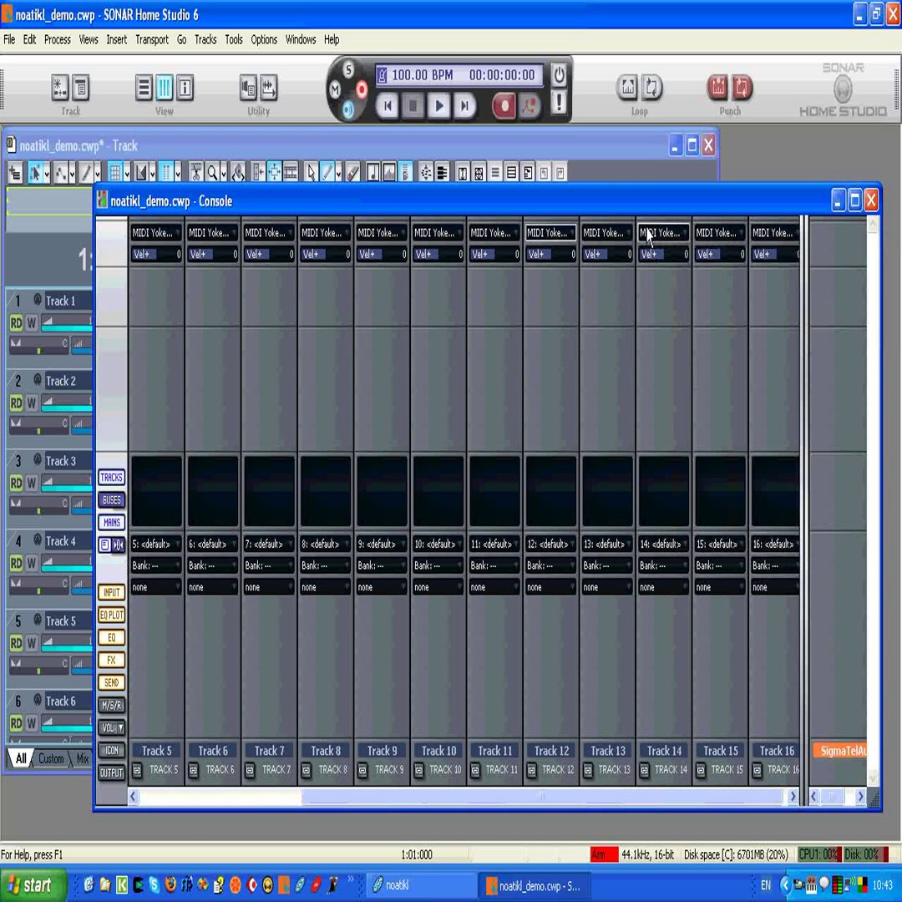
{"action": "left_click", "coordinate": [622, 234]}
{"action": "mouse_move", "coordinate": [677, 280]}
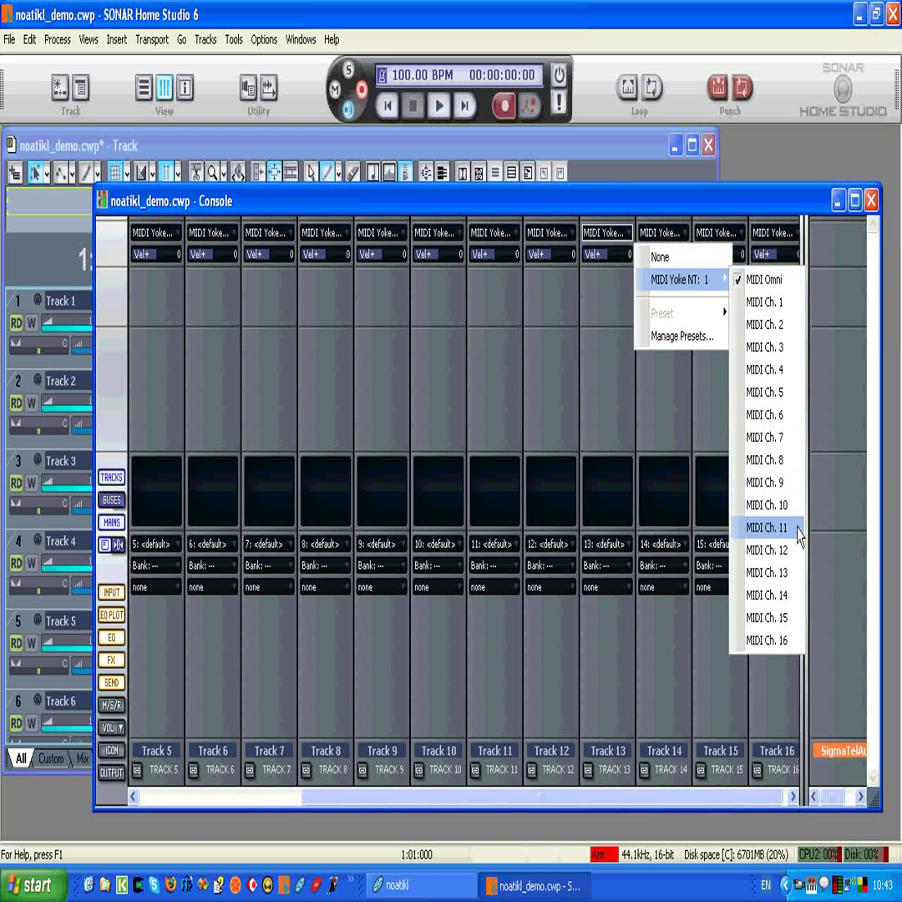
{"action": "left_click", "coordinate": [793, 572]}
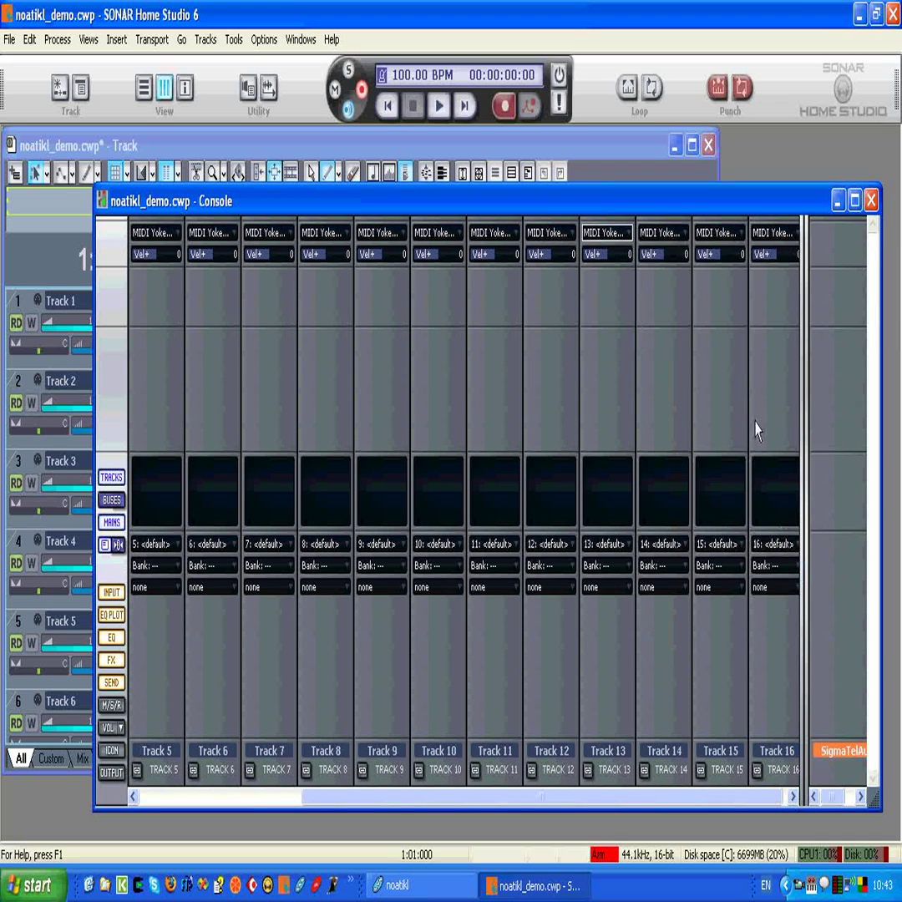
{"action": "left_click", "coordinate": [680, 234]}
{"action": "mouse_move", "coordinate": [743, 282]}
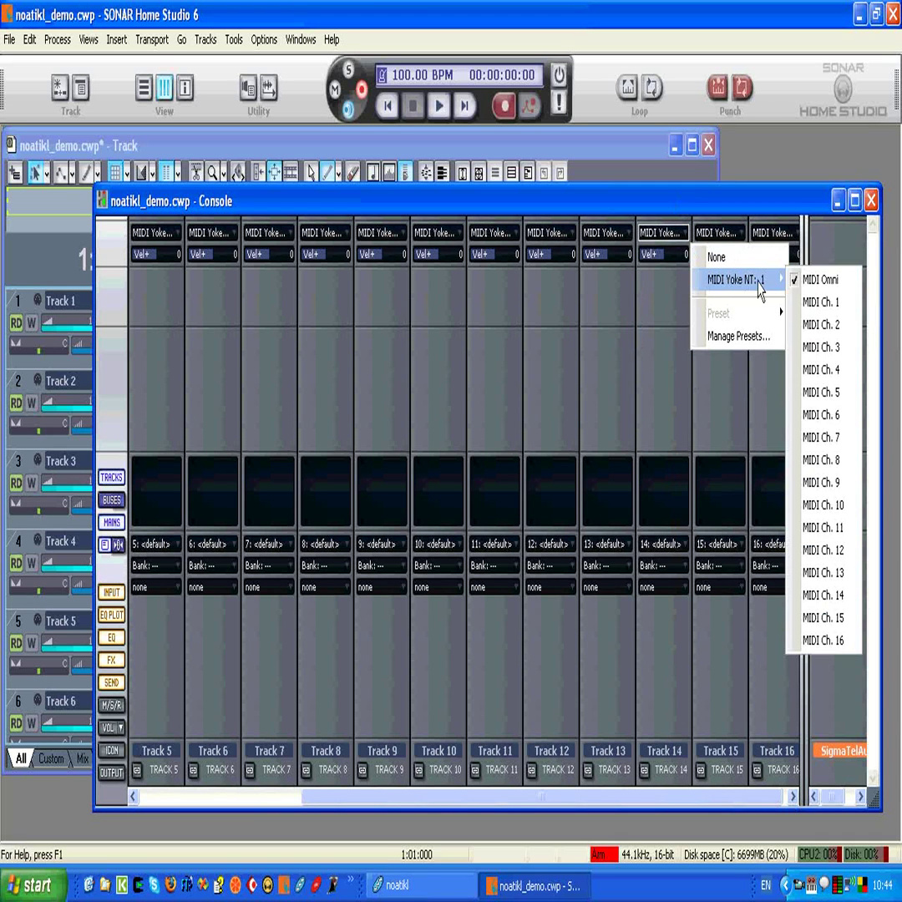
{"action": "left_click", "coordinate": [843, 594]}
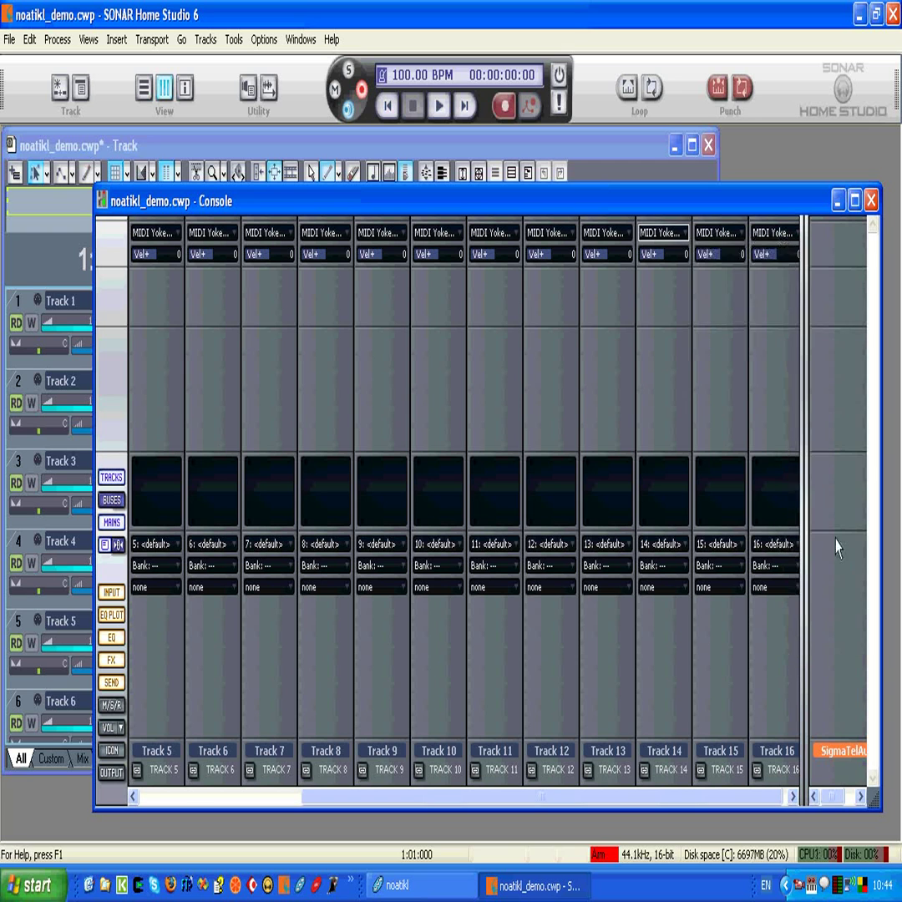
{"action": "left_click", "coordinate": [736, 235]}
{"action": "mouse_move", "coordinate": [790, 282]}
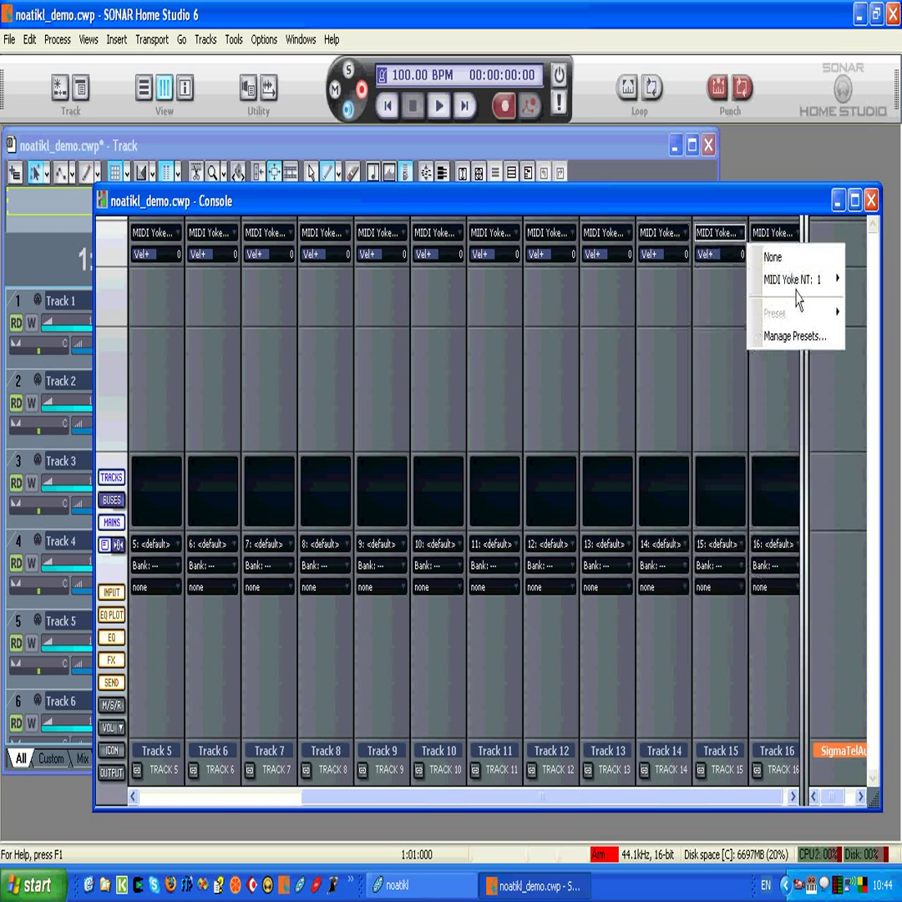
{"action": "left_click", "coordinate": [723, 618]}
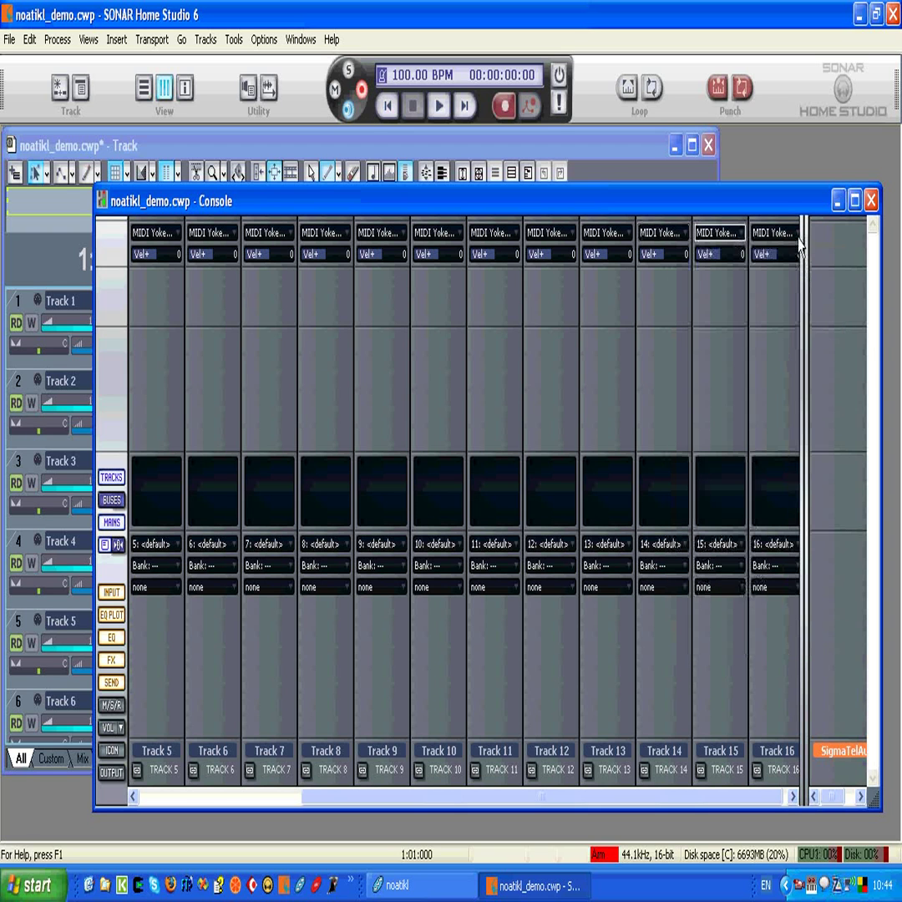
{"action": "left_click", "coordinate": [773, 233]}
{"action": "mouse_move", "coordinate": [829, 280]}
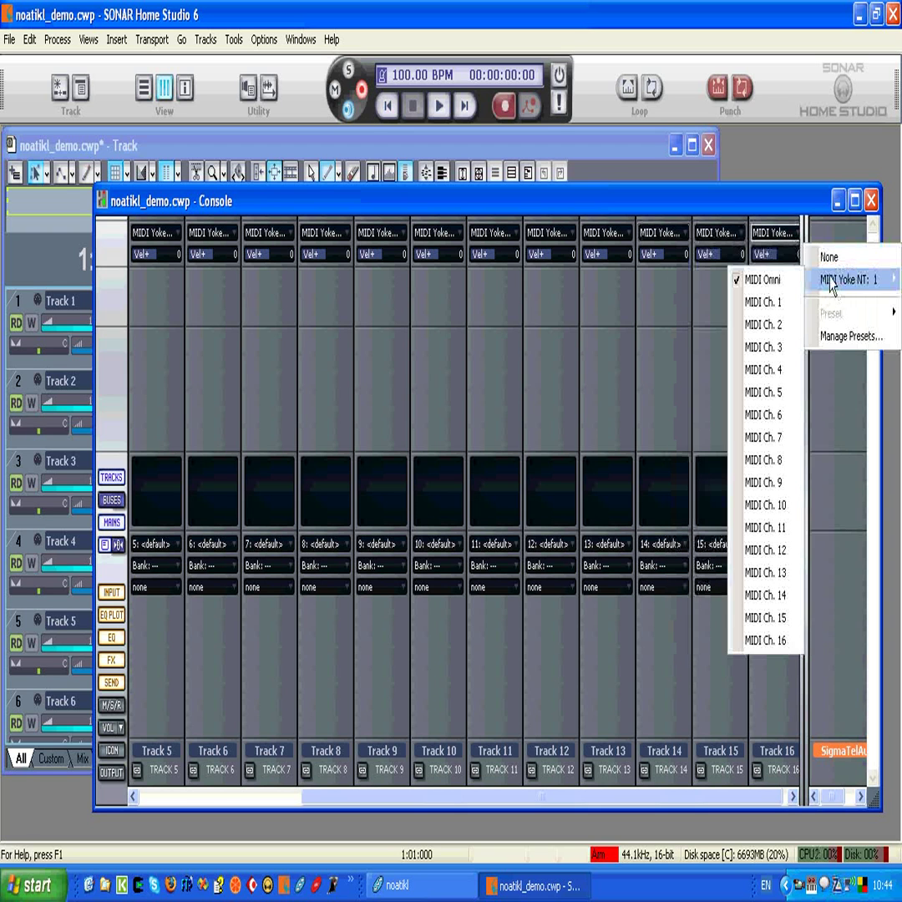
{"action": "left_click", "coordinate": [763, 639]}
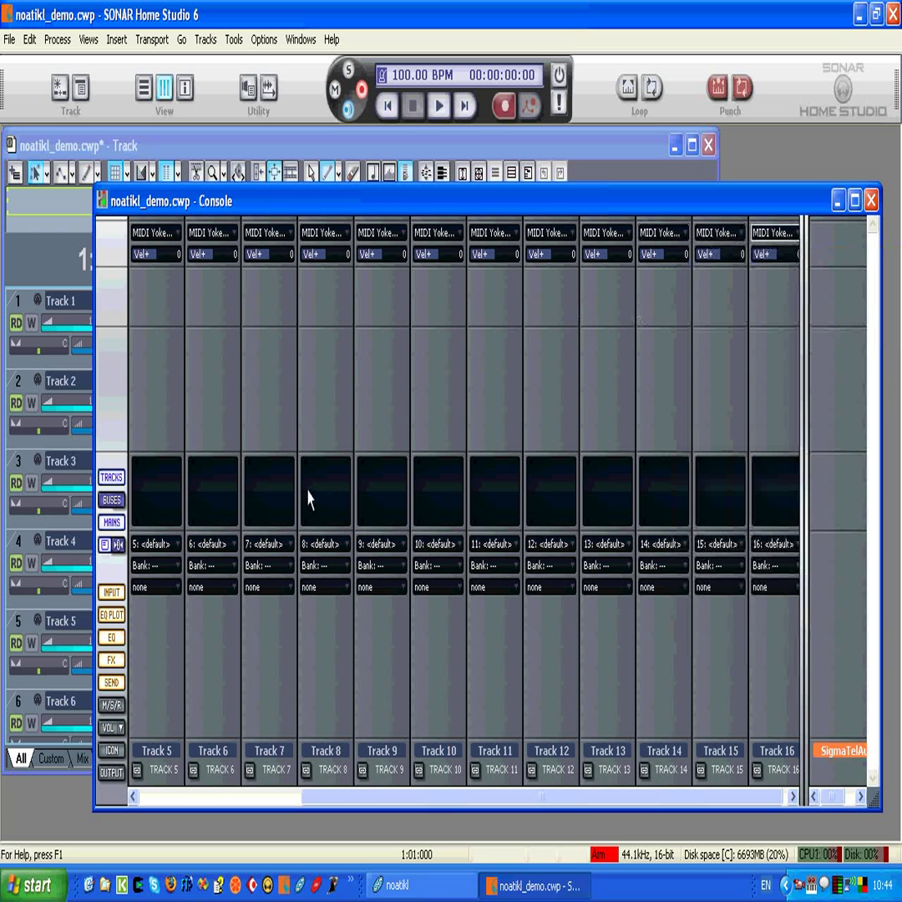
Step: Close the Console, then check Tracks 1–3 inputs in Track Properties, cancelling each
{"action": "double_click", "coordinate": [101, 201]}
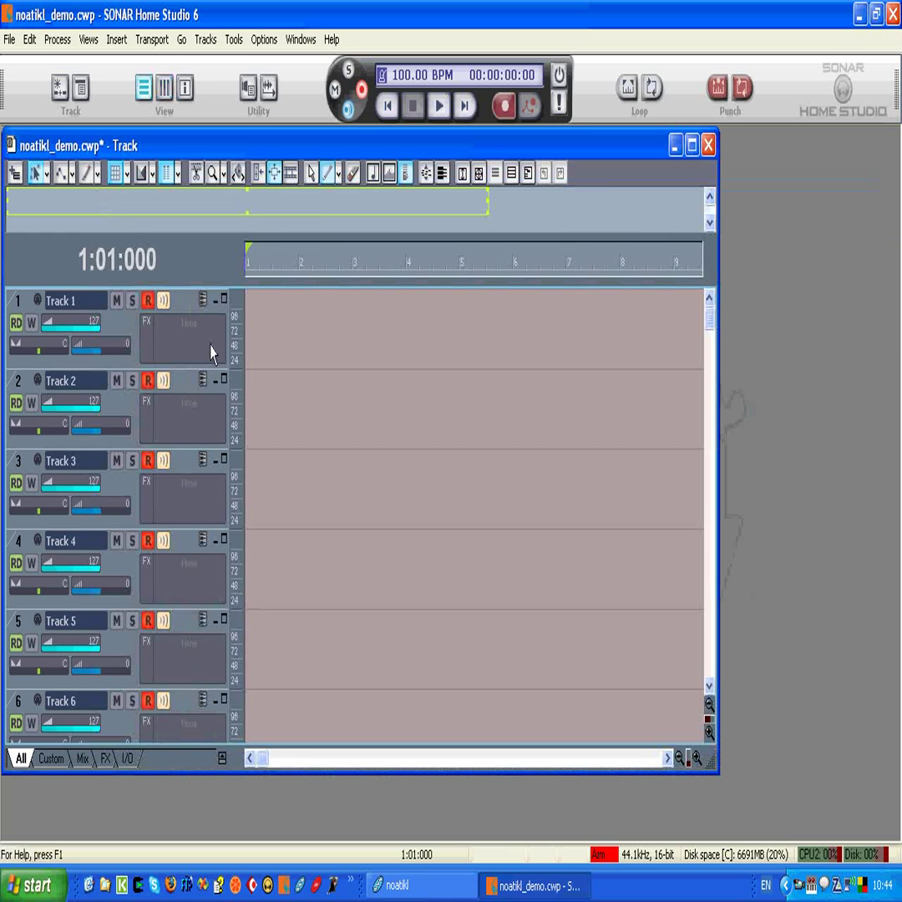
{"action": "double_click", "coordinate": [185, 307]}
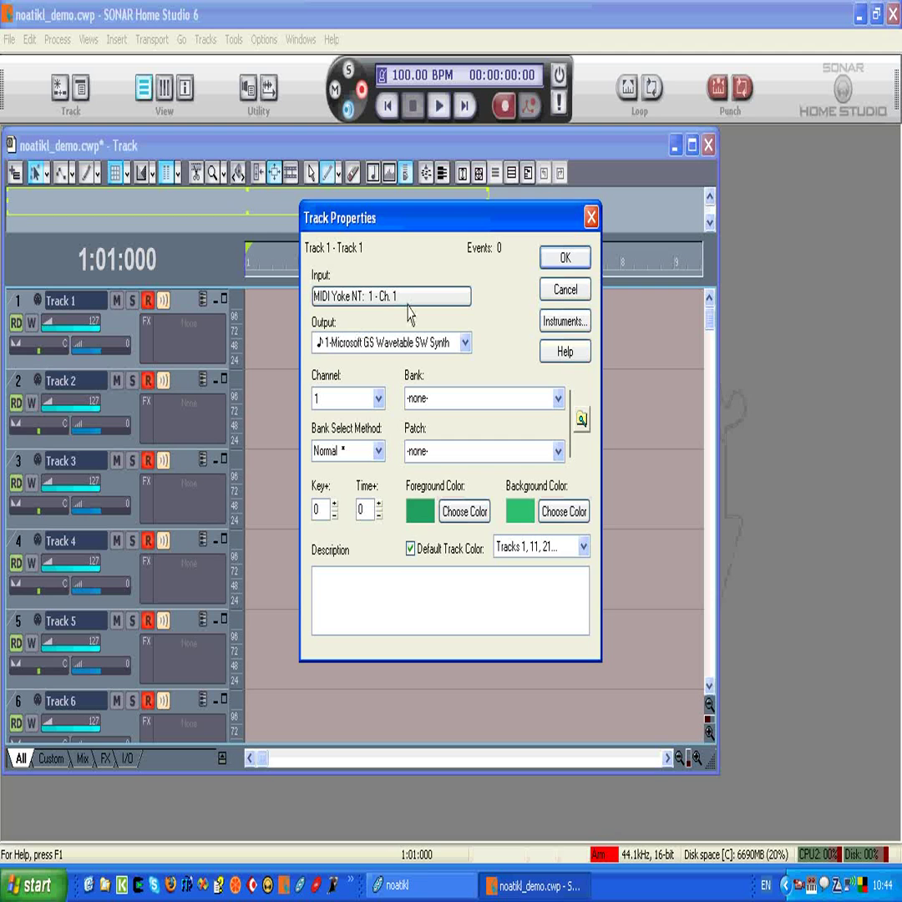
{"action": "left_click", "coordinate": [565, 288]}
{"action": "double_click", "coordinate": [178, 392]}
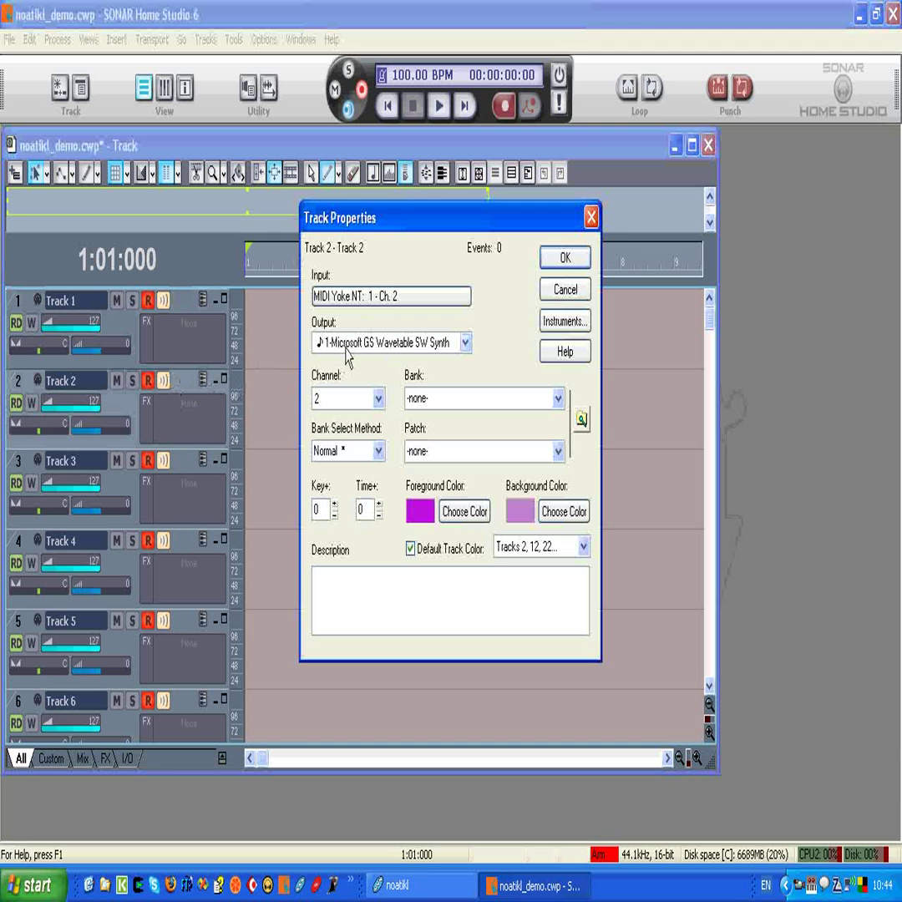
{"action": "left_click", "coordinate": [565, 289]}
{"action": "double_click", "coordinate": [188, 459]}
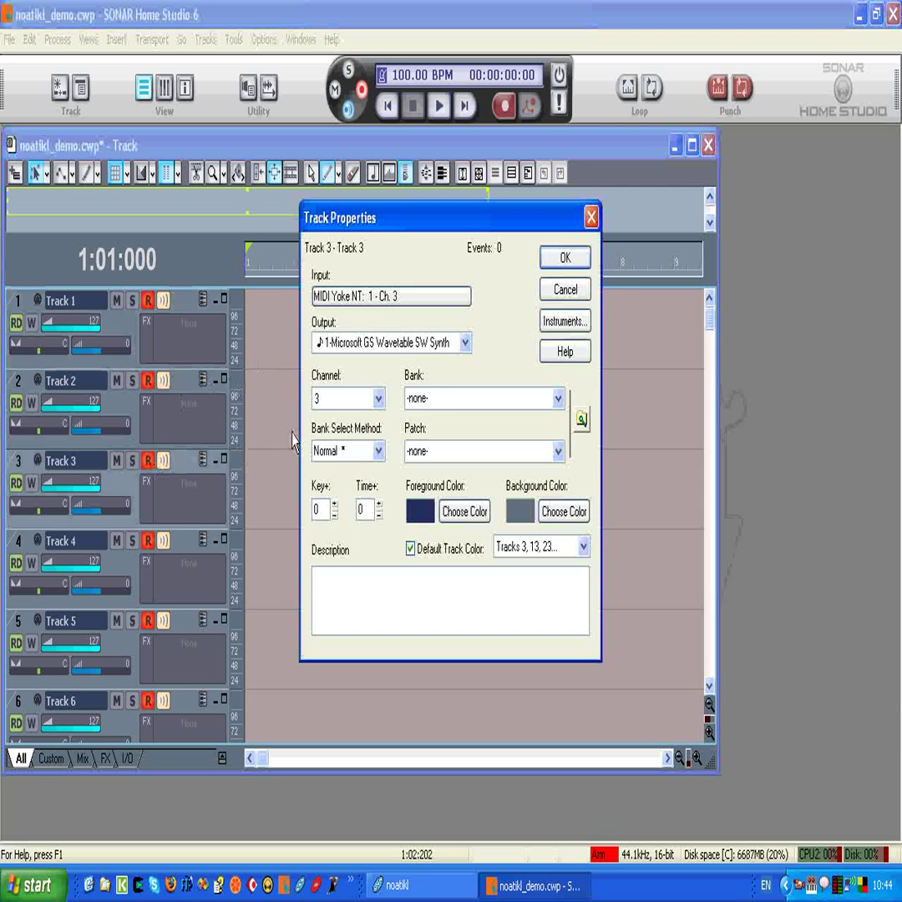
{"action": "left_click", "coordinate": [565, 289]}
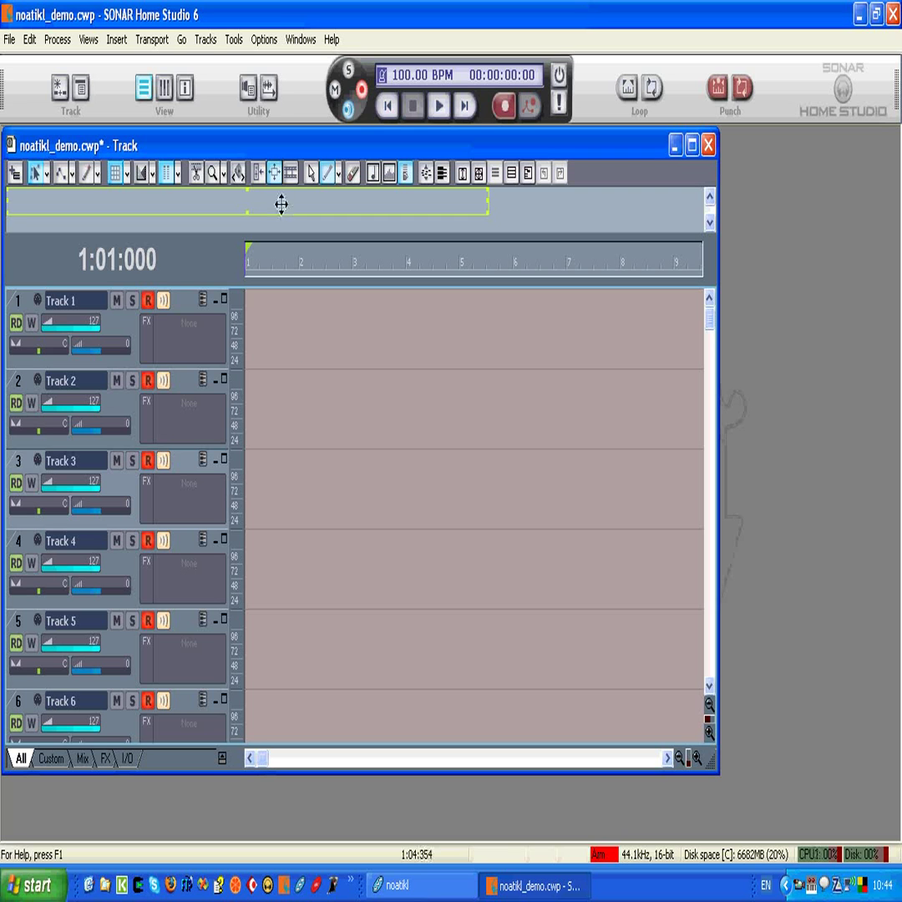
Step: In Options > Project, turn off the metronome during recording and adjust count-in
{"action": "left_click", "coordinate": [264, 39]}
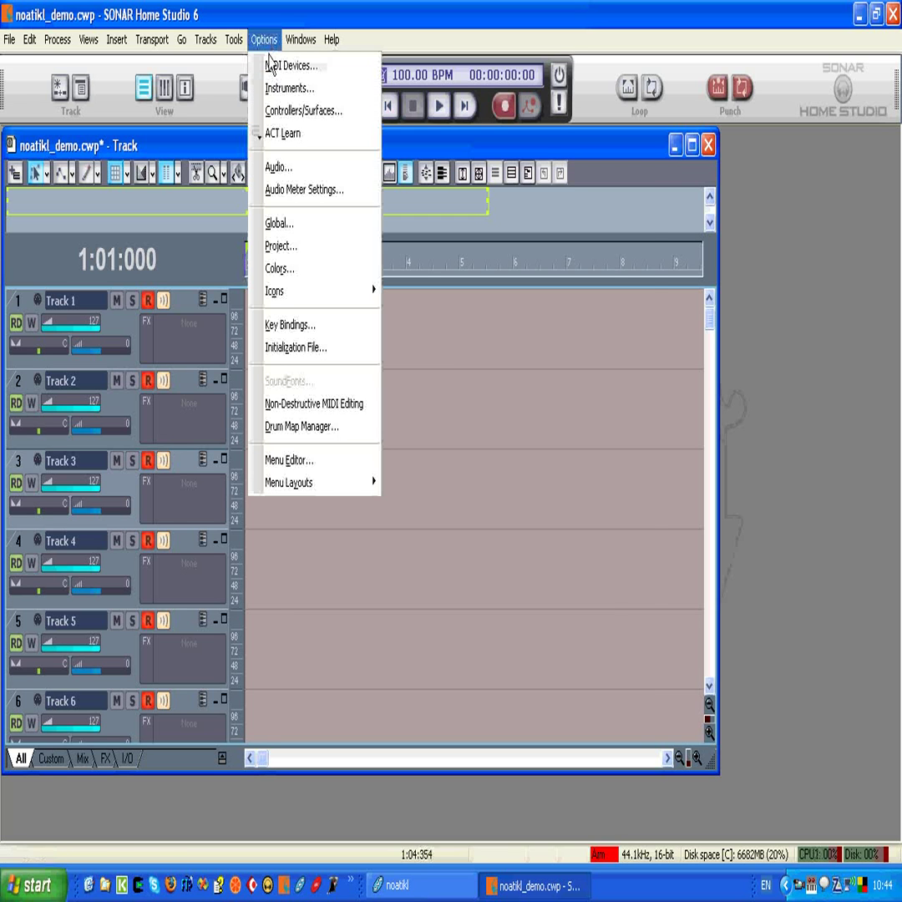
{"action": "left_click", "coordinate": [316, 246]}
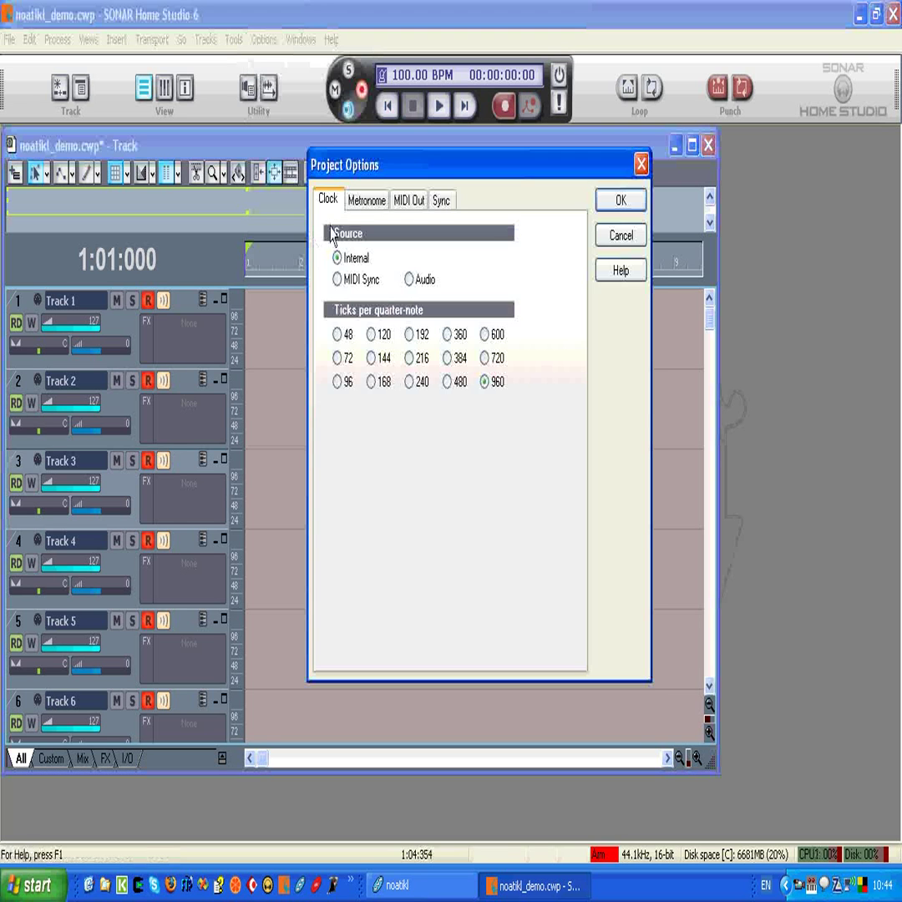
{"action": "left_click", "coordinate": [365, 201]}
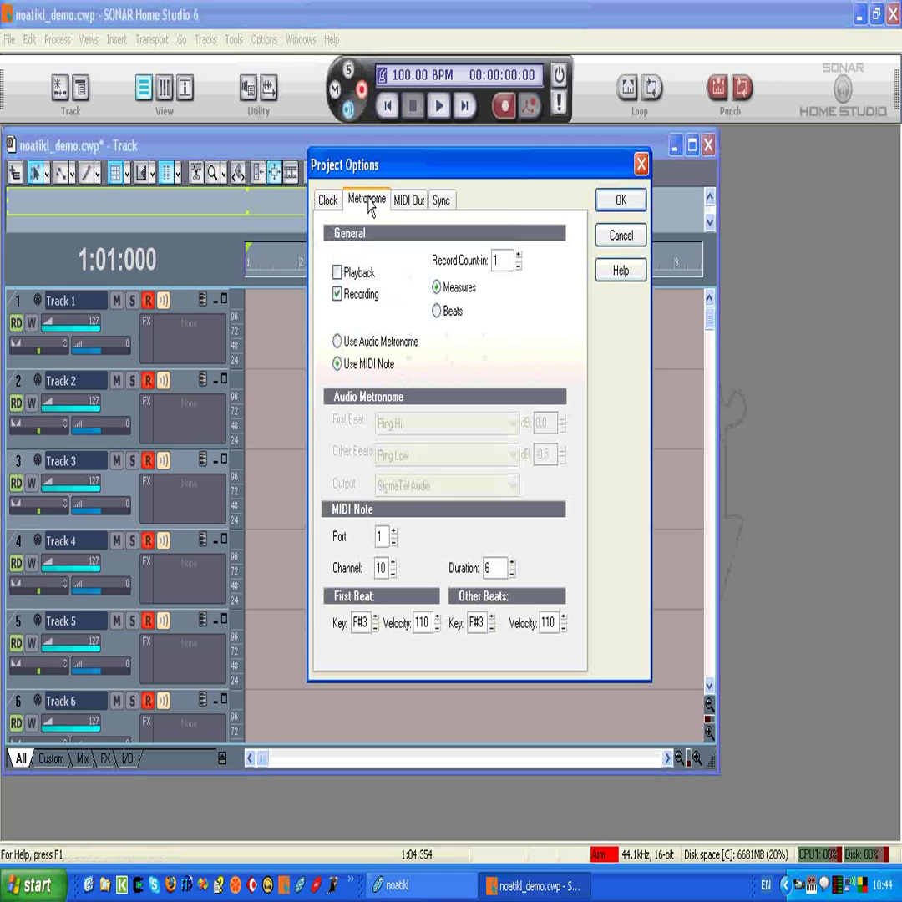
{"action": "left_click", "coordinate": [369, 297]}
{"action": "left_click", "coordinate": [518, 266]}
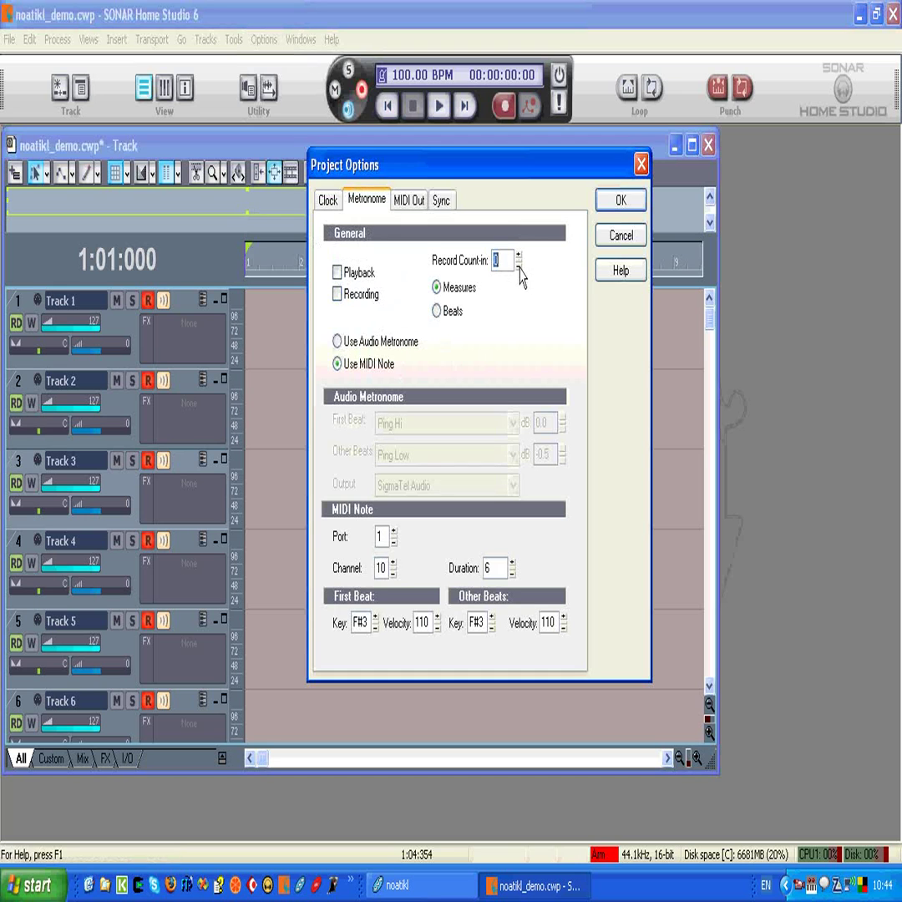
Step: Transmit Start/Continue/Stop/Clock without SPP, only to MIDI Yoke NT: 2, and confirm
{"action": "left_click", "coordinate": [412, 205]}
{"action": "left_click", "coordinate": [437, 205]}
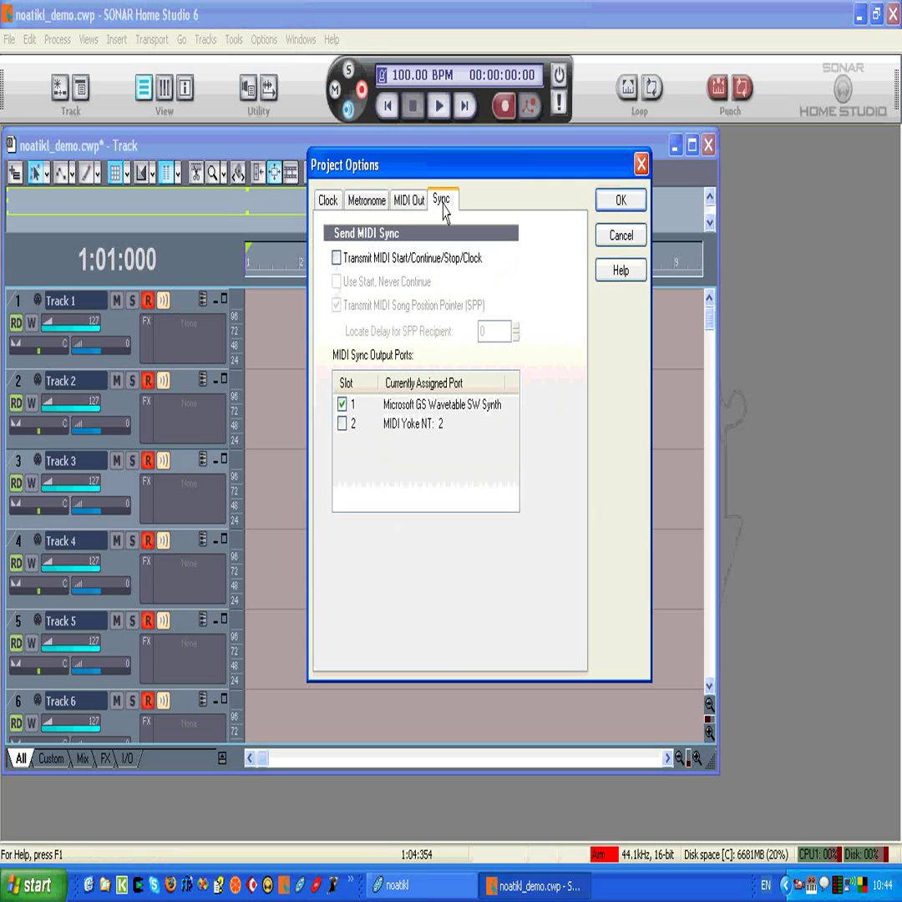
{"action": "left_click", "coordinate": [349, 260]}
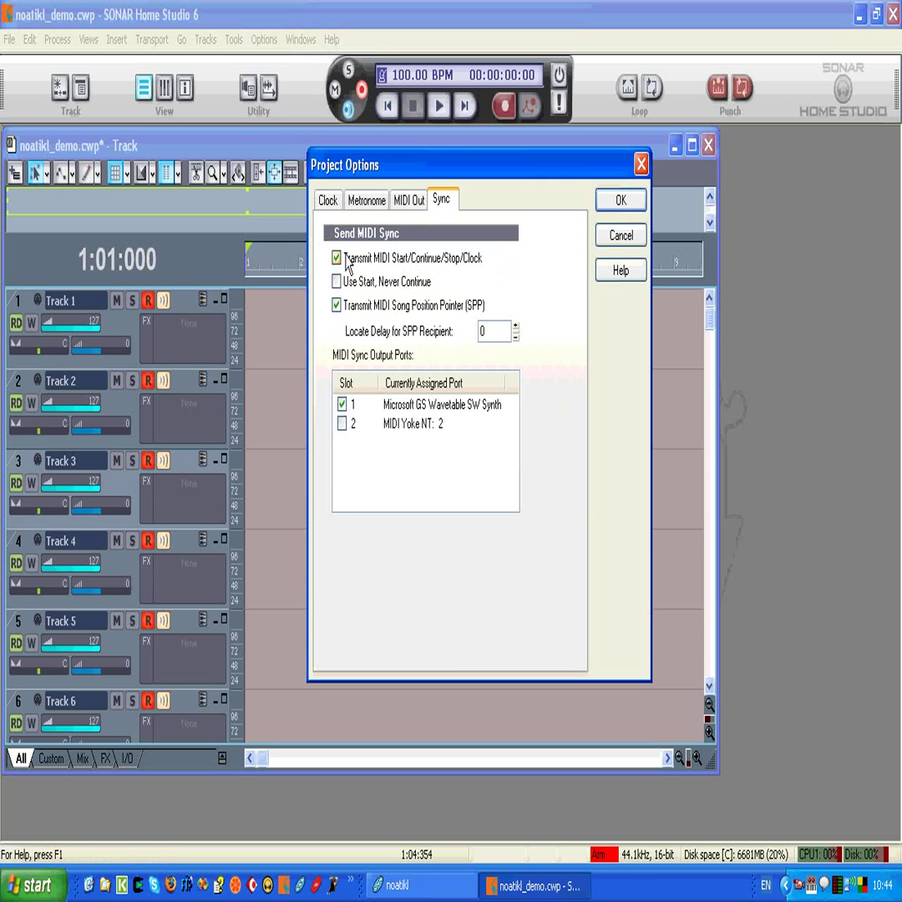
{"action": "left_click", "coordinate": [338, 305]}
{"action": "left_click", "coordinate": [342, 405]}
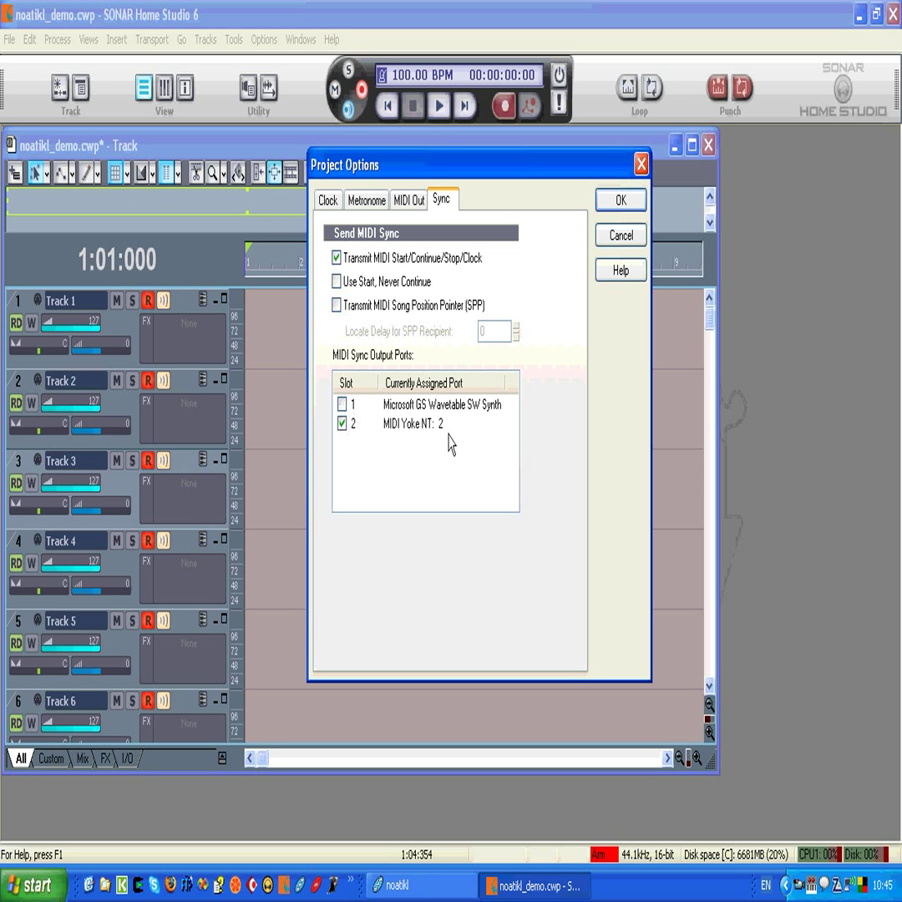
{"action": "left_click", "coordinate": [616, 204]}
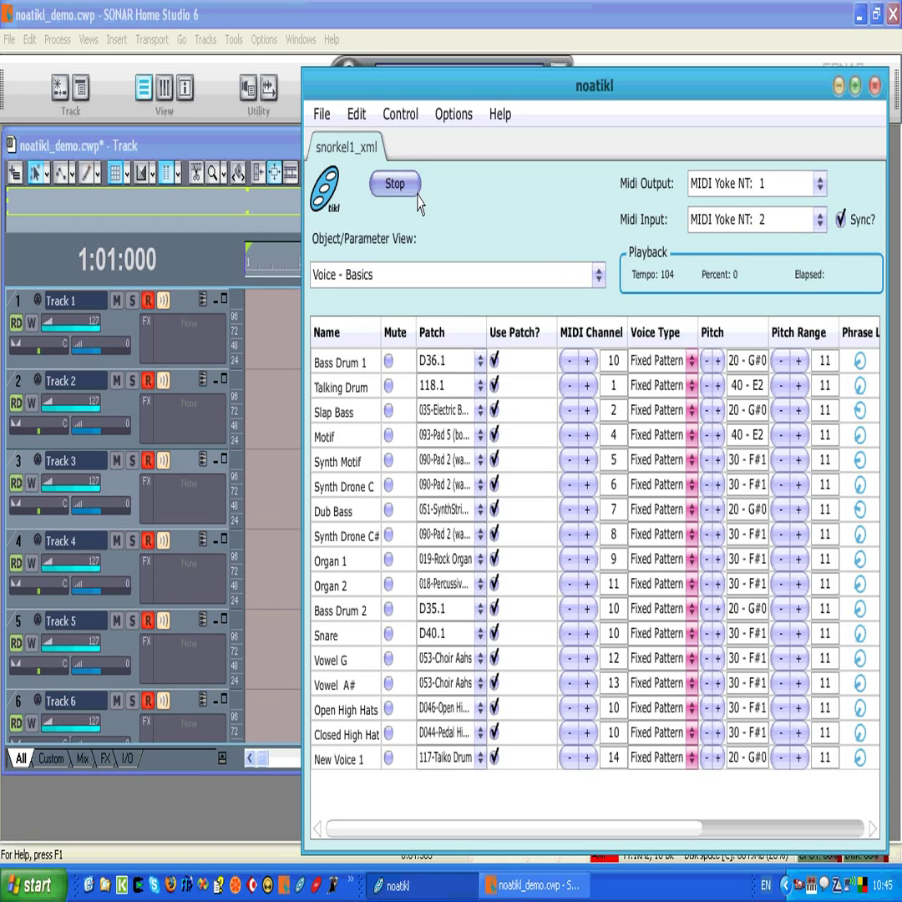
Step: Bring SONAR forward and start recording noatikl's MIDI on all armed tracks
{"action": "left_click", "coordinate": [259, 19]}
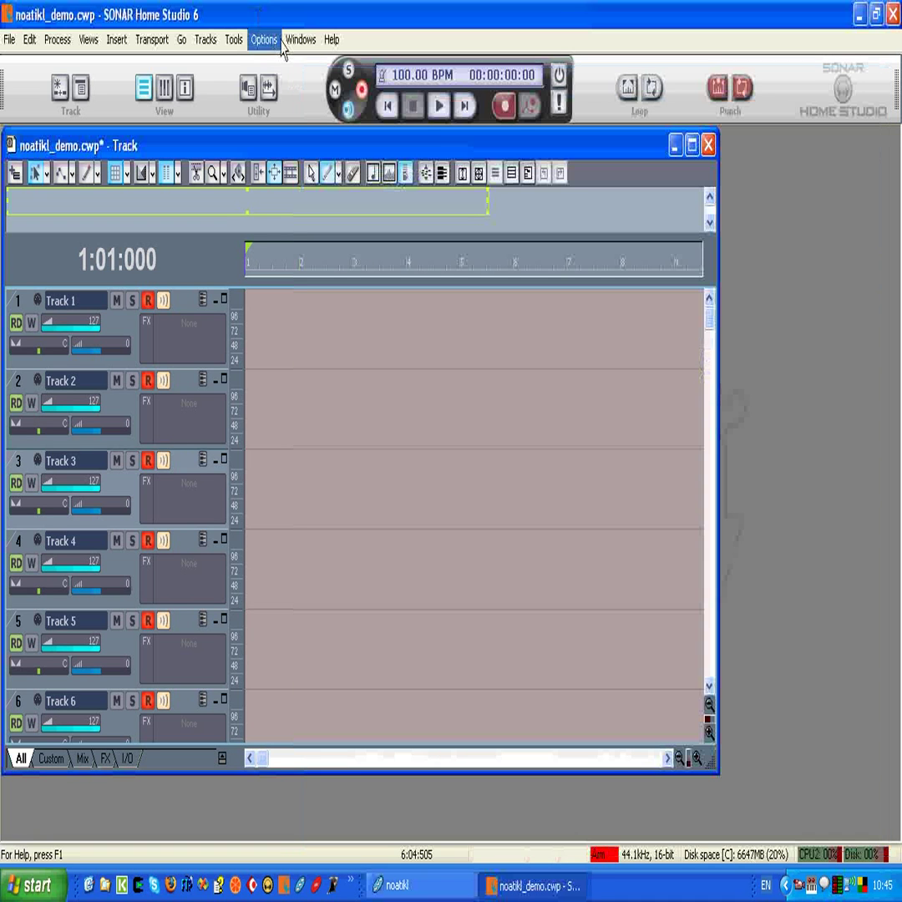
{"action": "left_click", "coordinate": [503, 109]}
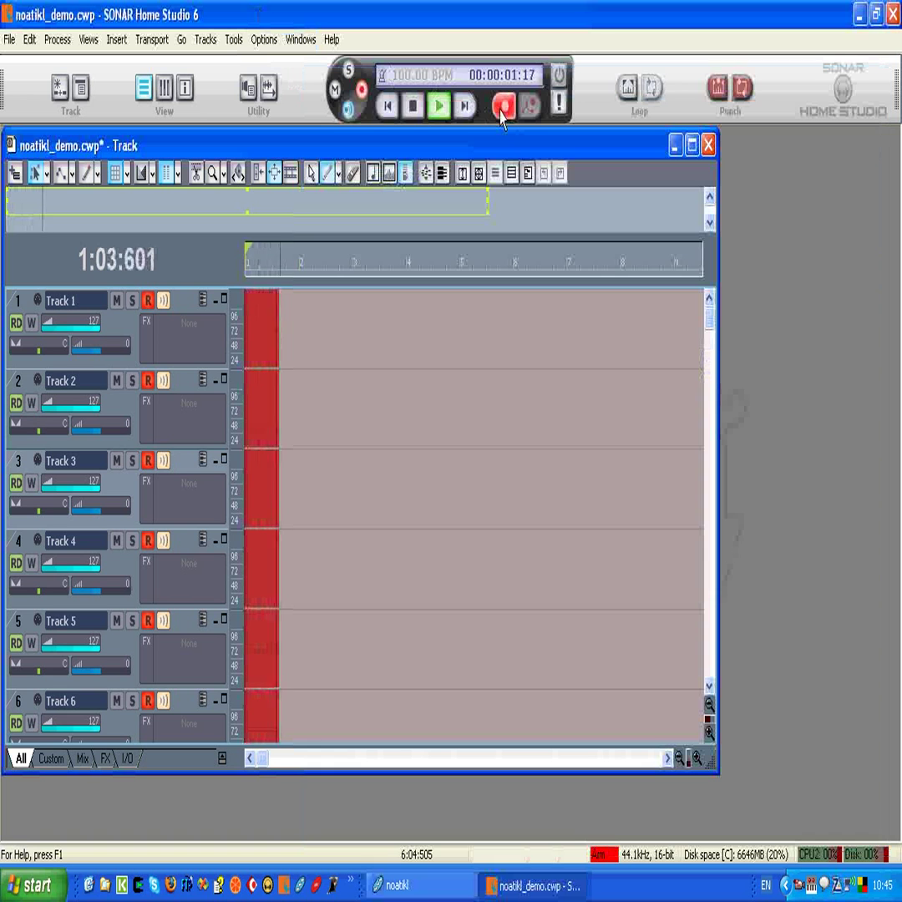